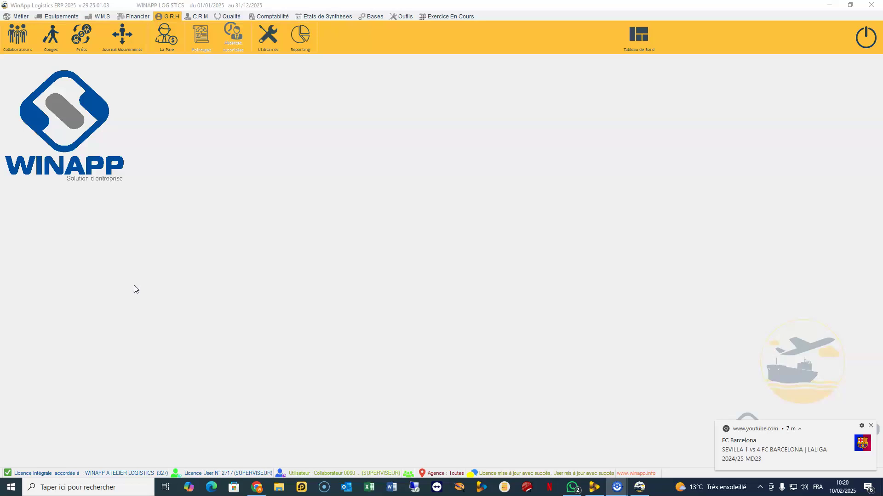
Step: Open the dossiers list and start a new dossier with SIEGE as its agency
left_click(19, 17)
left_click(19, 36)
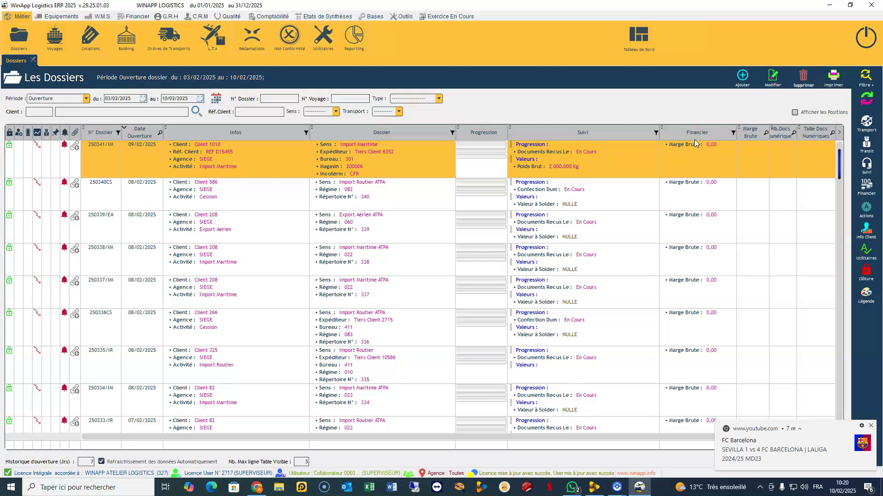
left_click(743, 79)
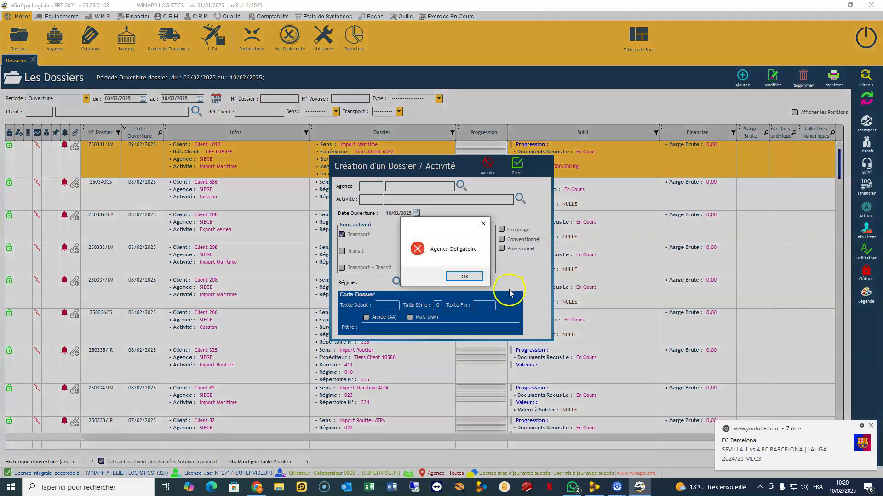
left_click(465, 276)
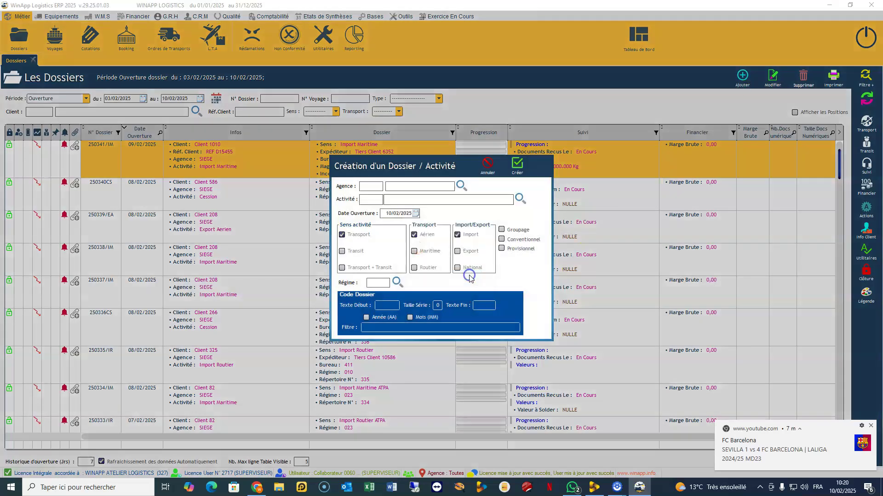
left_click(461, 185)
double_click(411, 227)
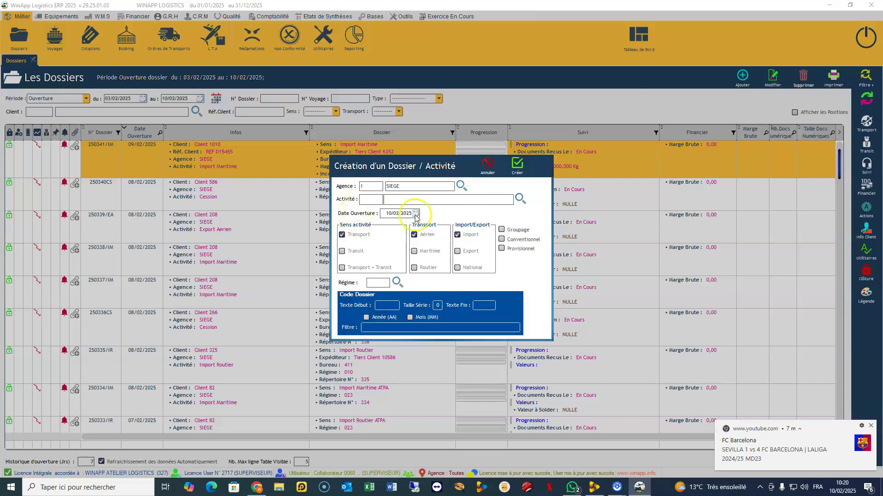
Step: Set the new dossier's activity to IM, IMPORT MARITIME, from the company's transit activities
left_click(520, 199)
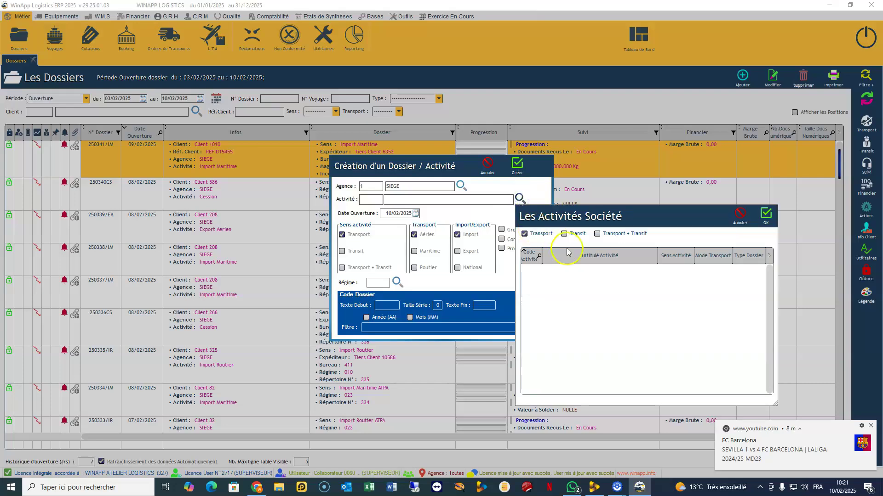
left_click(576, 234)
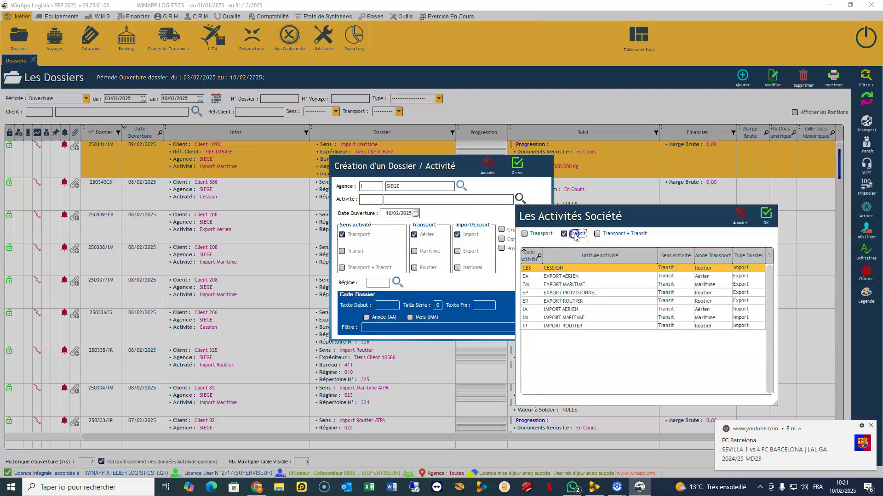
double_click(579, 318)
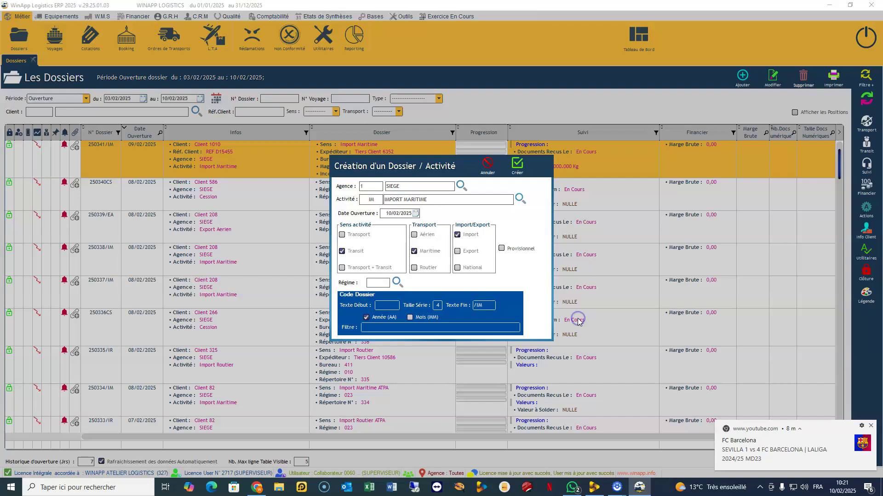
Step: Try to create the dossier without choosing a customs regime
left_click(392, 214)
left_click(396, 281)
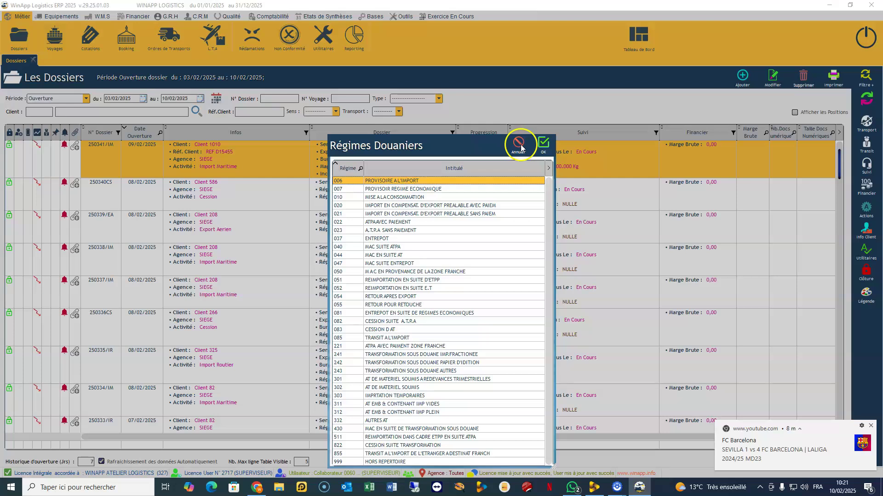
left_click(519, 144)
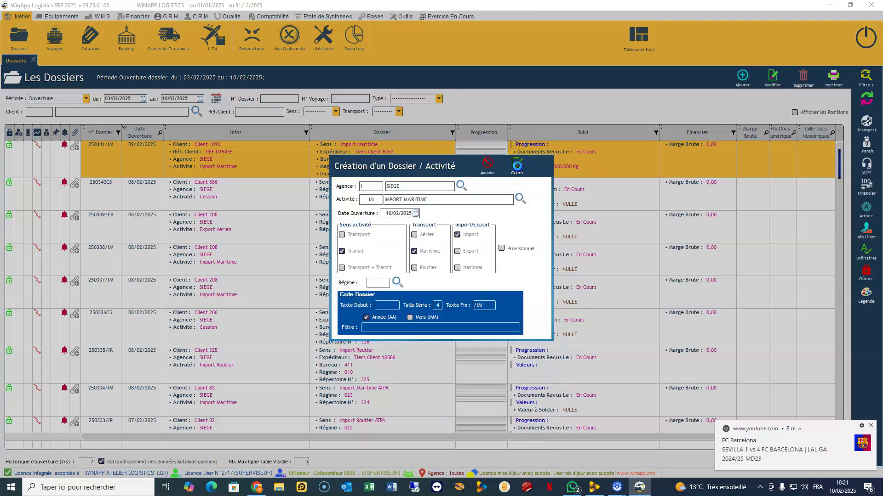
left_click(517, 164)
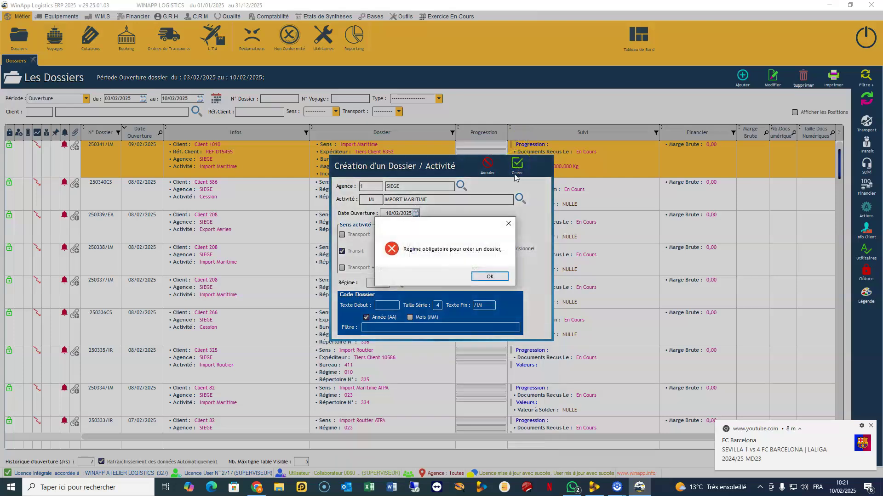
left_click(481, 277)
Step: Set the customs regime to 010, MISE A LA CONSOMMATION, and create the dossier
left_click(398, 282)
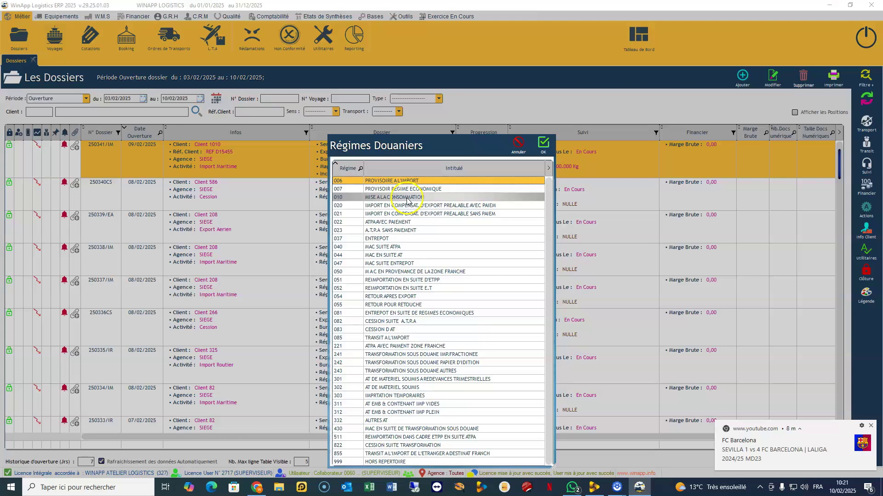
double_click(407, 197)
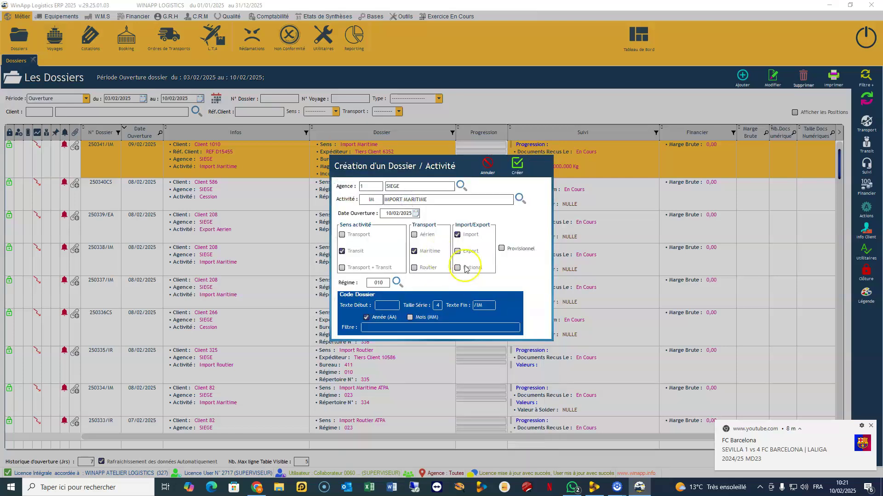
left_click(518, 172)
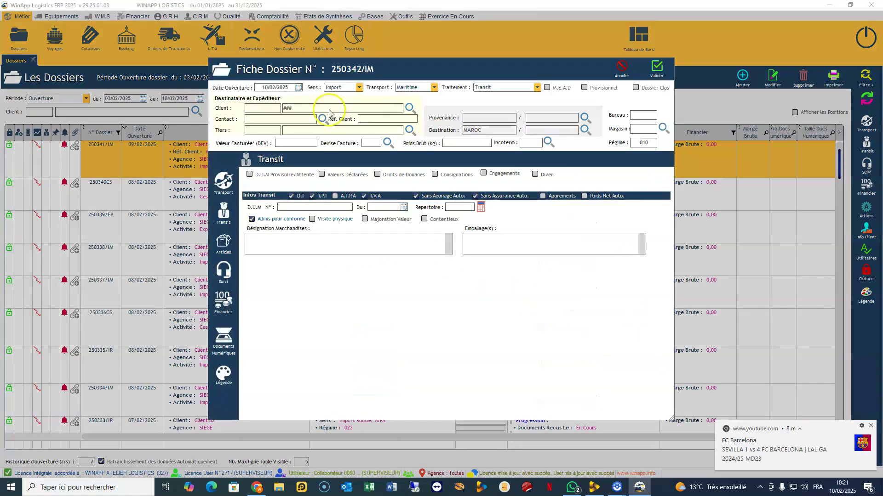
Step: Reposition the new dossier's form and enlarge it
left_click_drag(330, 69, 378, 70)
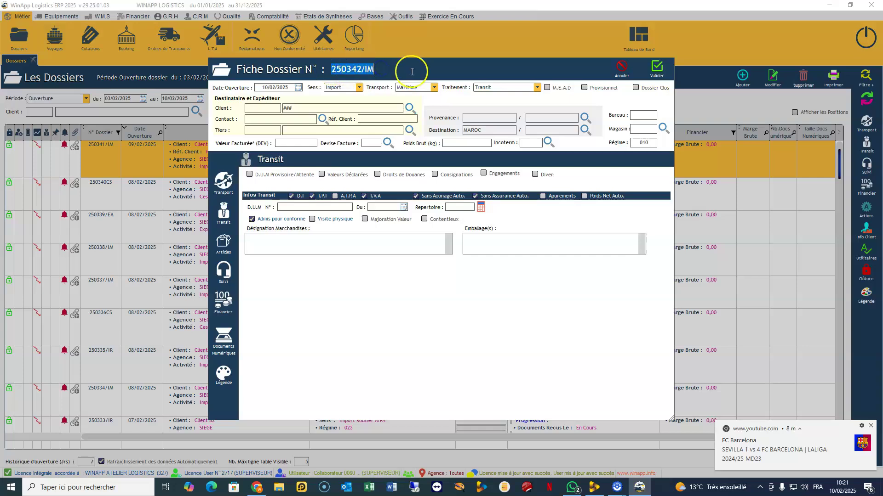
left_click_drag(445, 69, 376, 62)
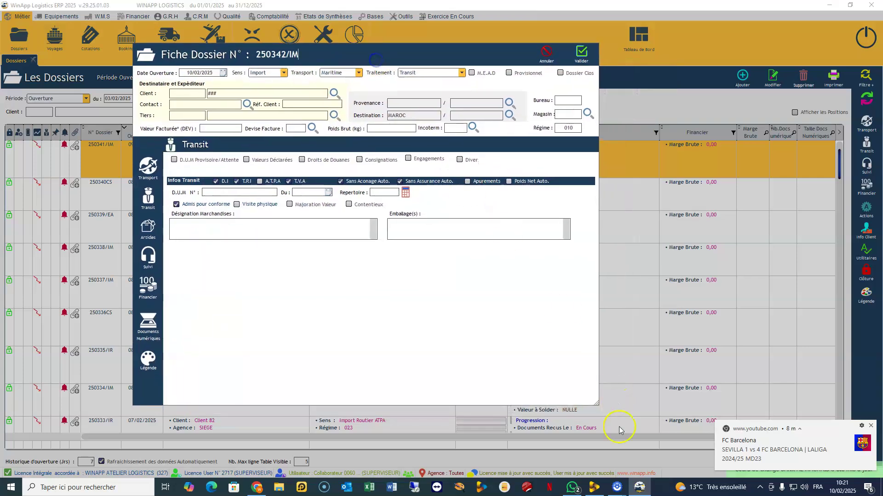
left_click_drag(596, 404, 679, 448)
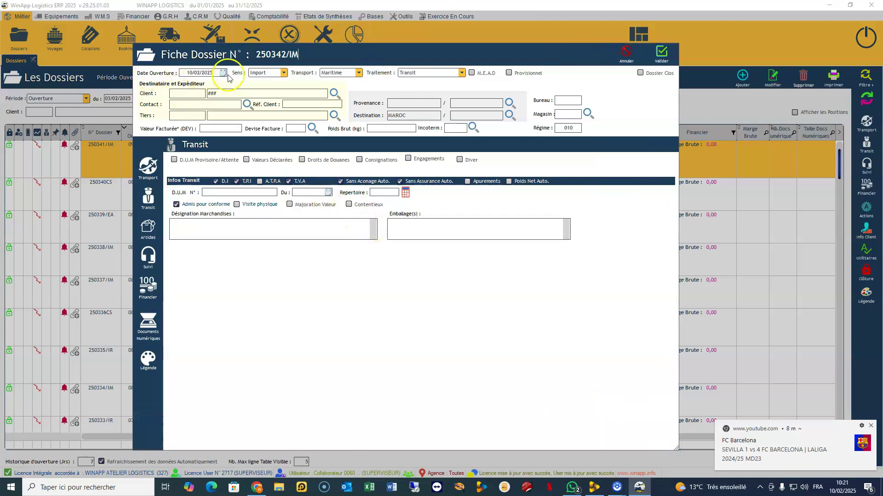
Step: Assign Client 1004 to the dossier without a contact, and enter RE452 as the client reference
left_click(335, 94)
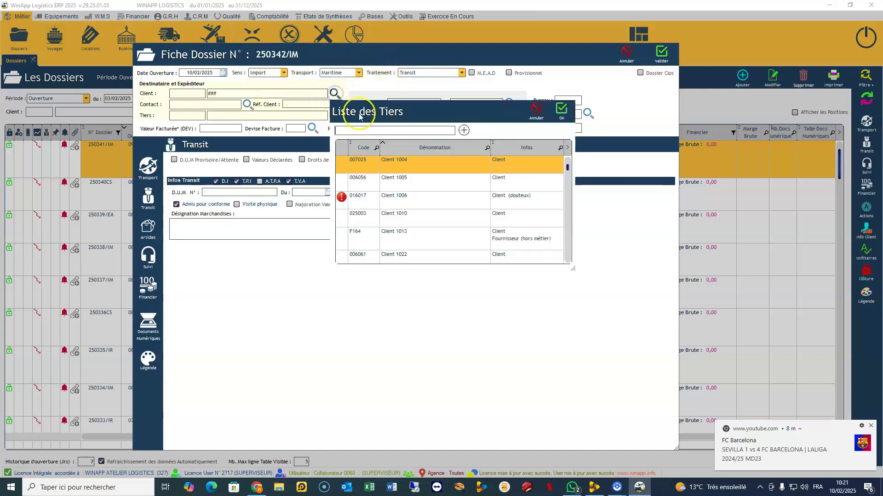
double_click(406, 167)
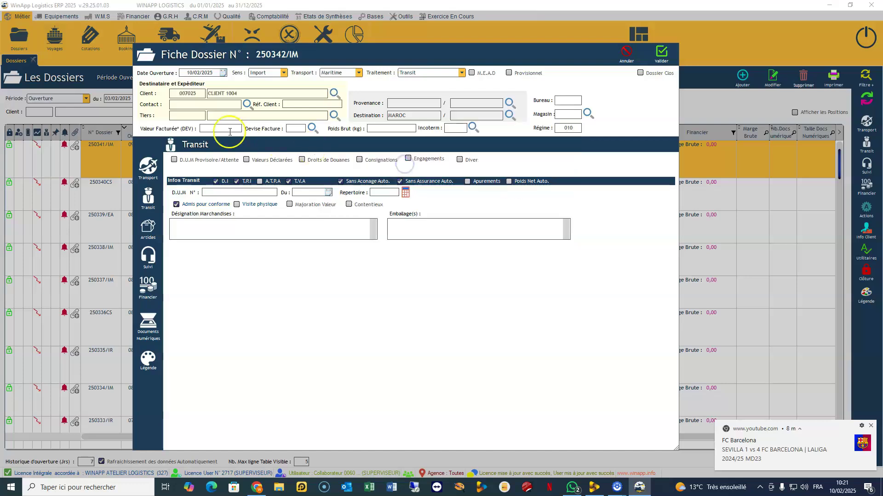
left_click(248, 105)
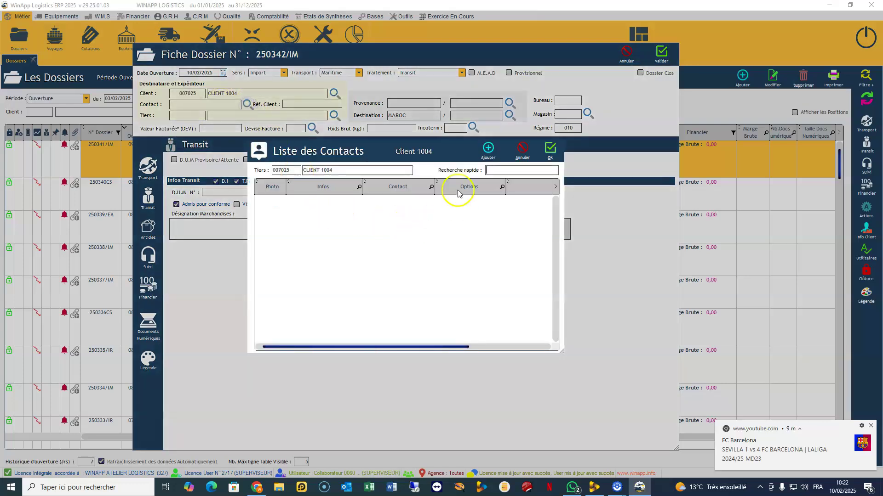
left_click(521, 148)
left_click(291, 103)
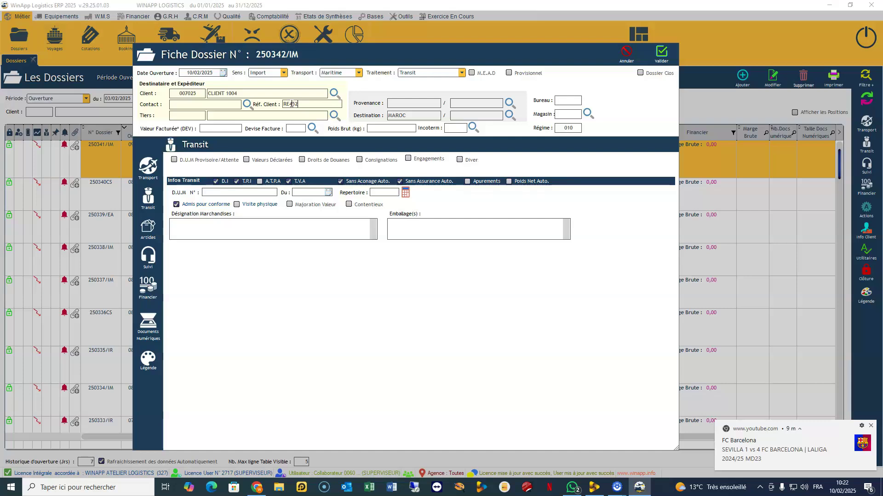
Step: Assign Tiers Client 6323 from the client's third-party list as the dossier's tiers
left_click(334, 114)
left_click(363, 181)
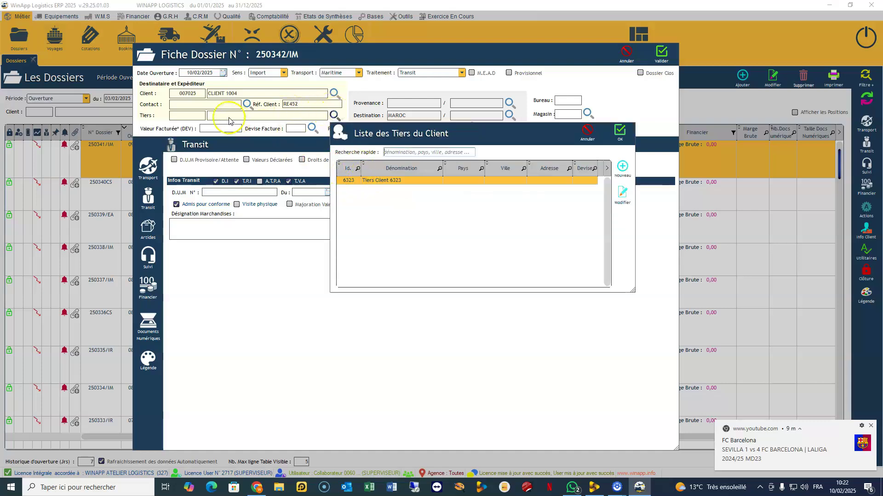
left_click(378, 185)
double_click(385, 182)
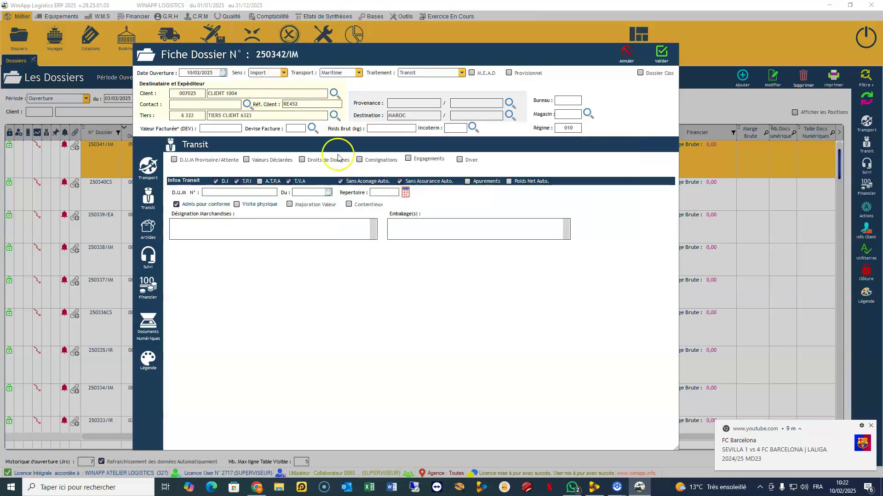
left_click(334, 115)
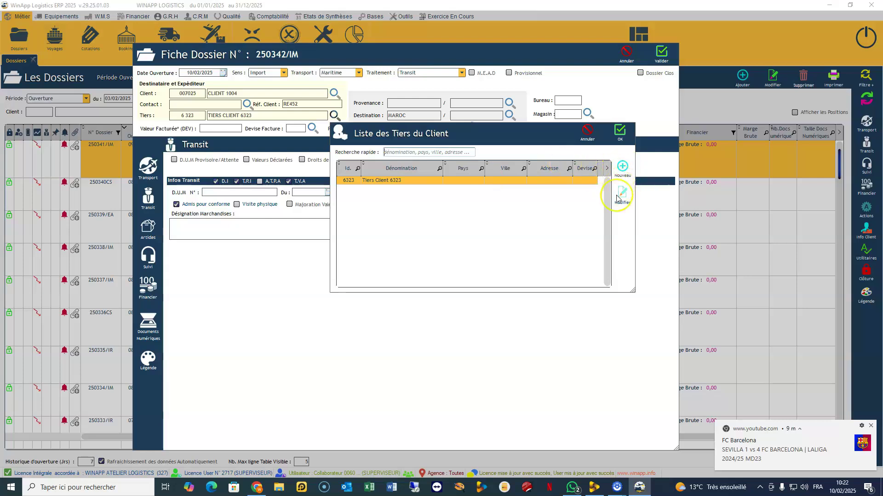
left_click(619, 132)
Step: Set the invoiced value to 15 000,00 and the invoice currency to EUR
left_click(220, 129)
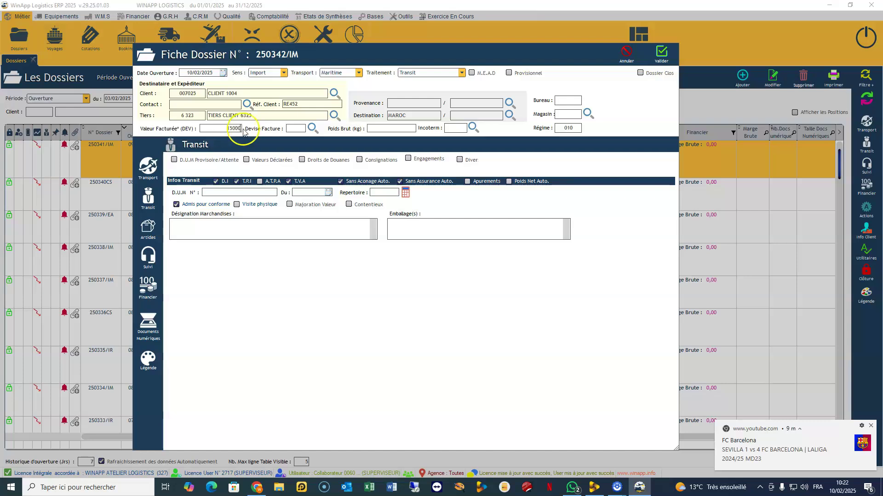
left_click(313, 130)
left_click(317, 162)
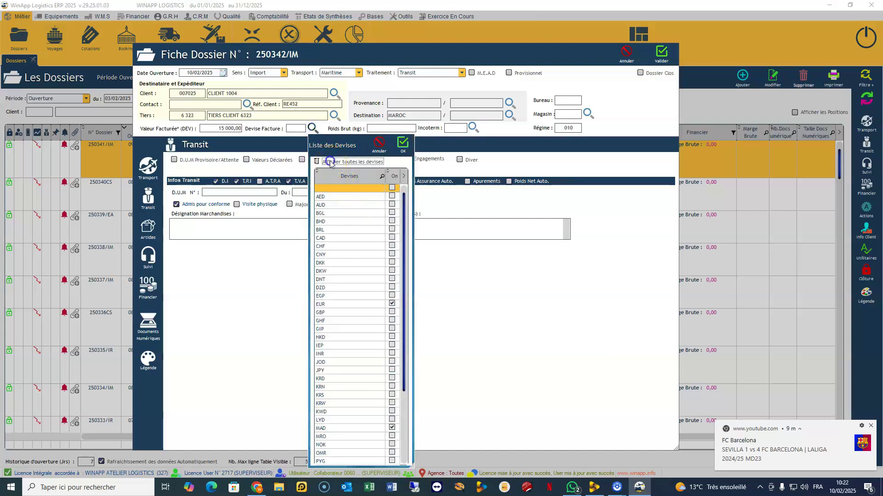
double_click(329, 190)
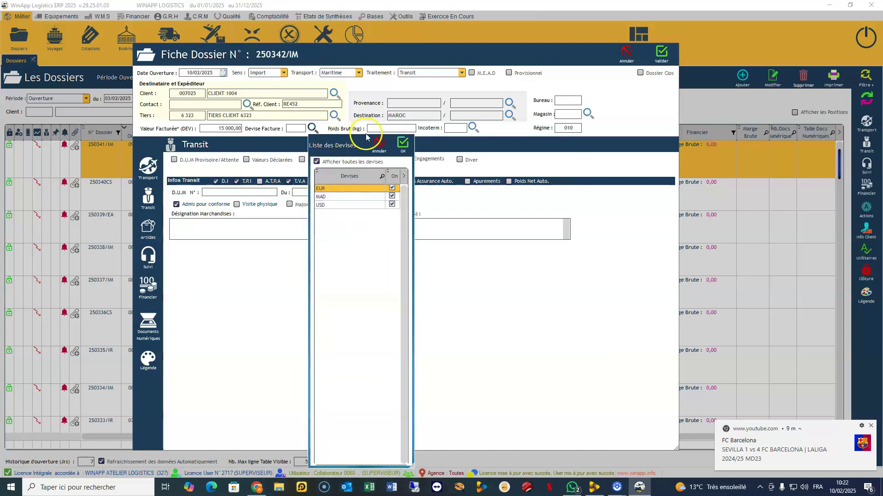
Step: Set the gross weight to 20 000,000 kg and the incoterm to CFR
left_click(385, 130)
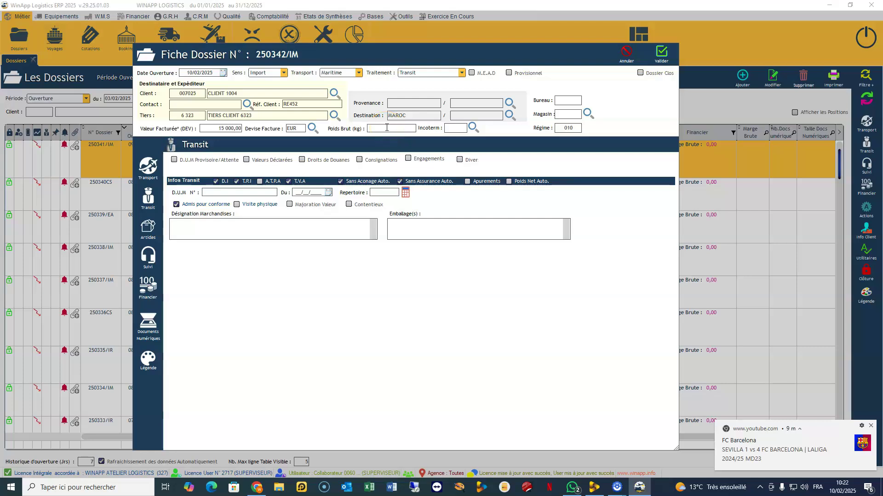
type("20 000,000")
left_click(473, 128)
left_click(505, 182)
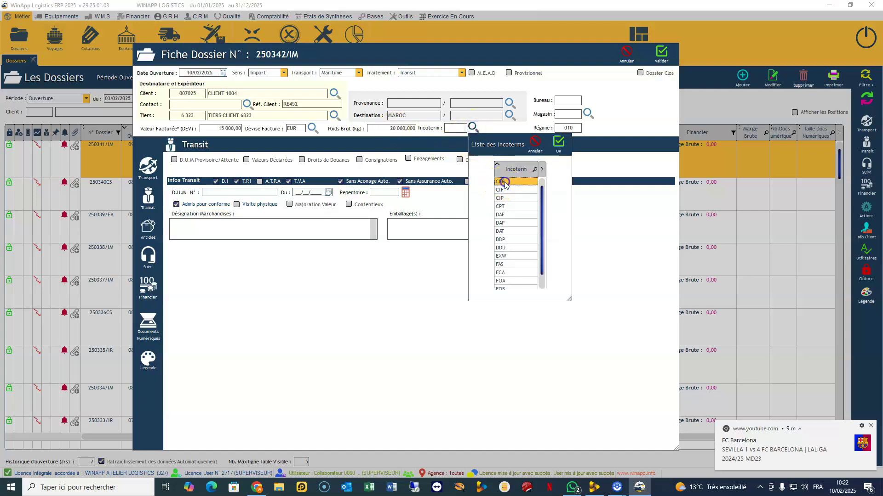
Step: Set the customs bureau to 301 and the warehouse to 200123
left_click(568, 100)
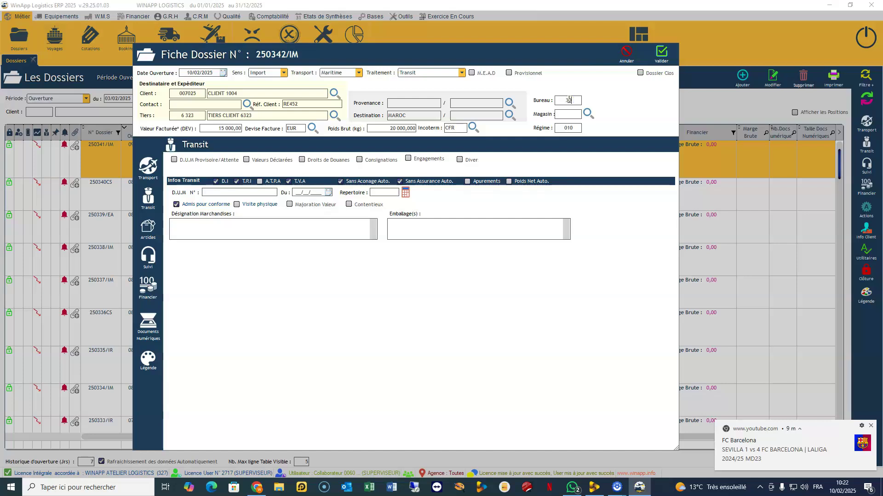
left_click(588, 113)
double_click(644, 239)
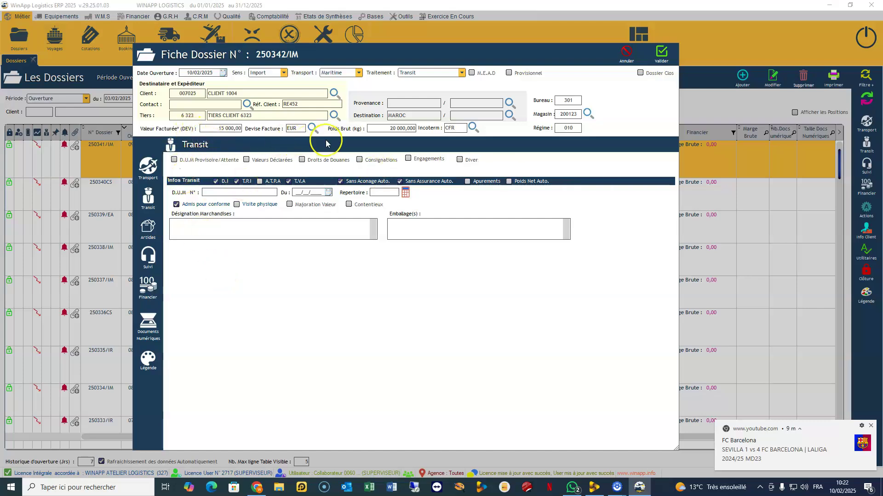
Step: Set the provenance to France with the city Andrezieux, and save the dossier
left_click(510, 103)
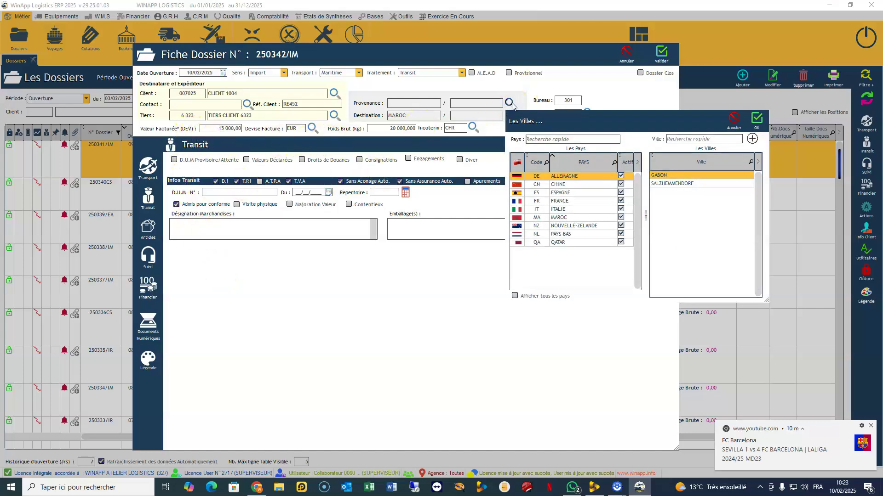
left_click(569, 205)
double_click(569, 204)
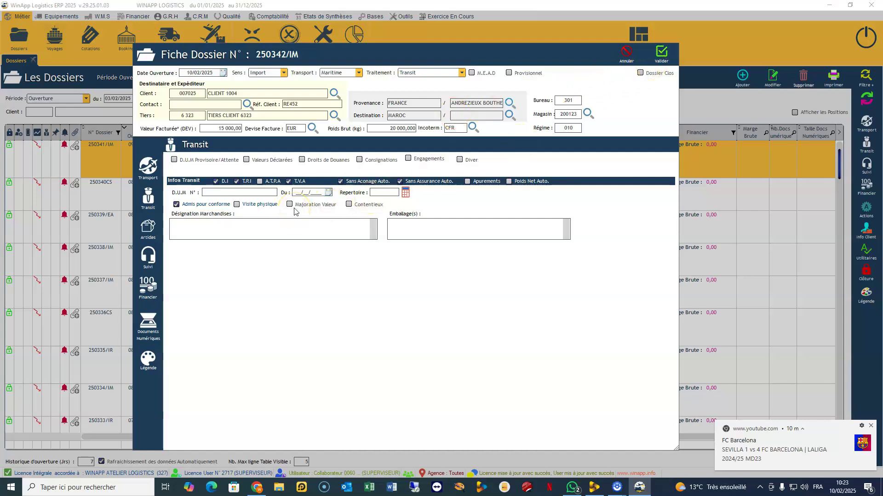
left_click(661, 54)
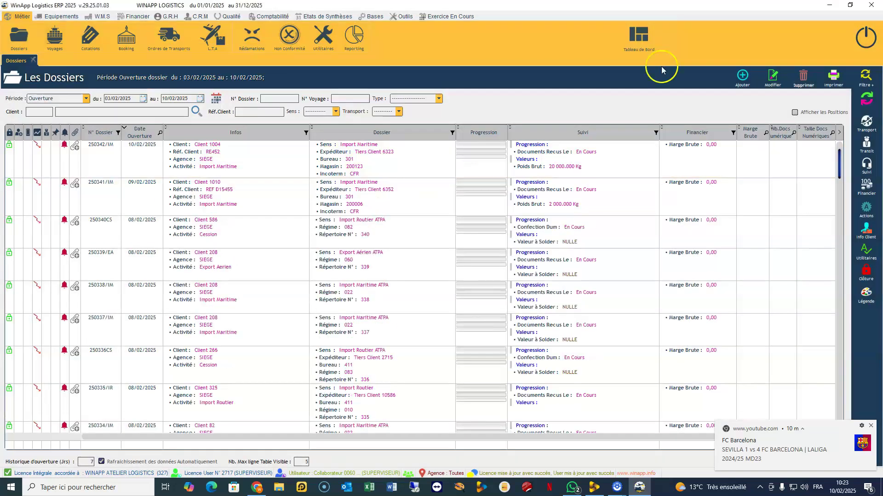
Step: Select the newly created Client 1004 dossier in the list and reopen its form for editing
left_click(216, 162)
left_click(216, 159)
left_click(220, 190)
left_click(221, 168)
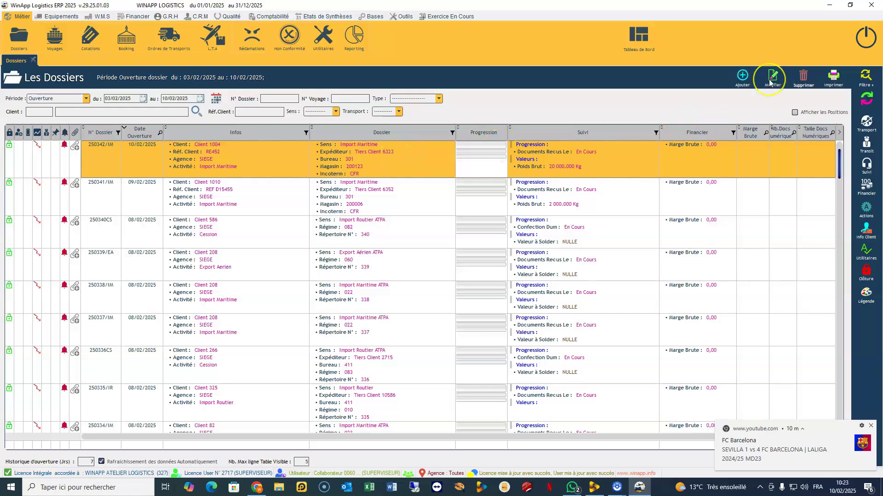
double_click(752, 178)
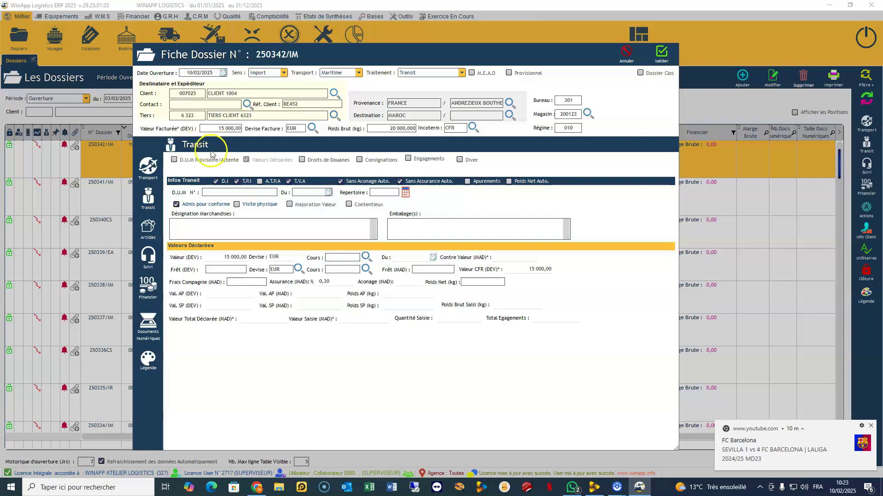
Step: In the international transport details, set the shipping company to CHINA SHIPPING and the B/L number to 122583
left_click(149, 166)
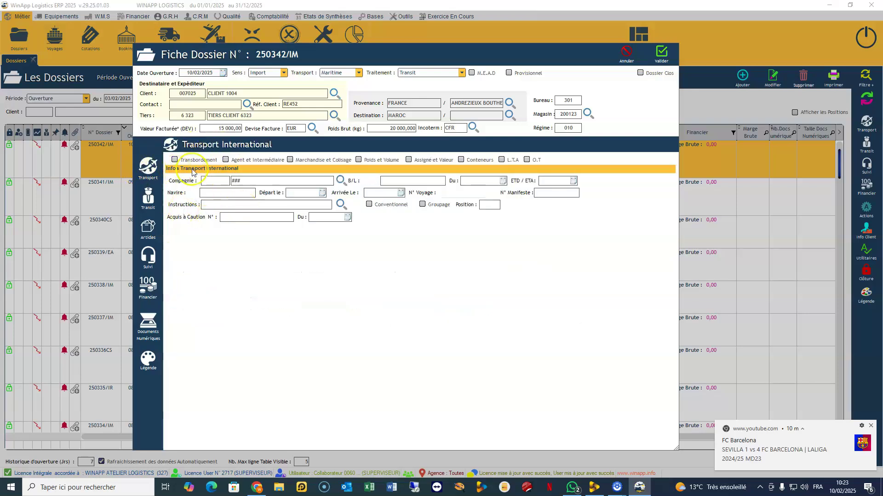
left_click(340, 180)
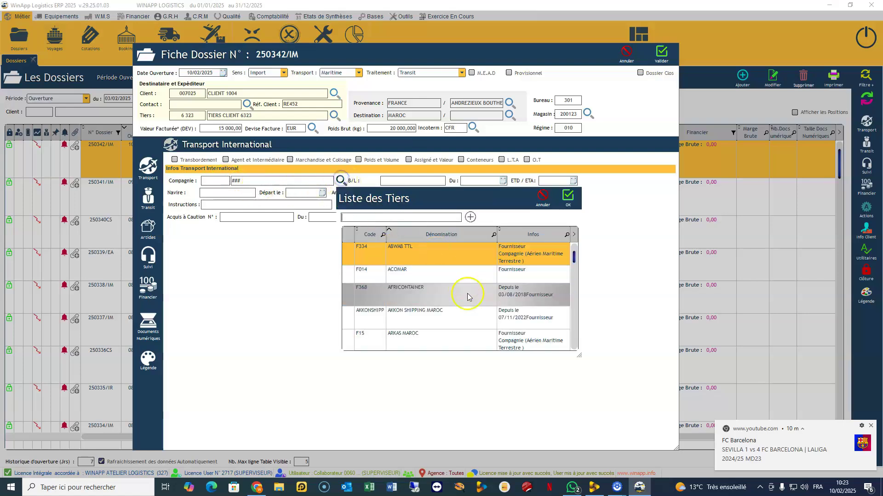
scroll(438, 329, "down", 5)
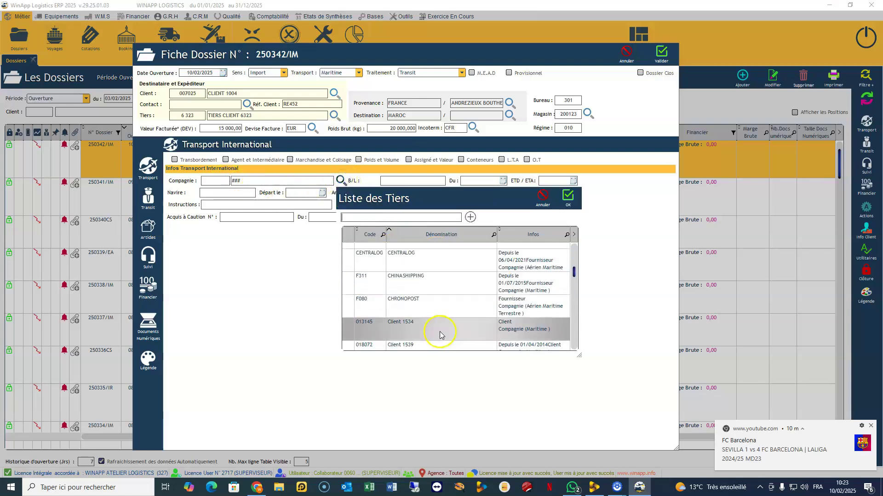
left_click(435, 283)
double_click(436, 282)
left_click(398, 181)
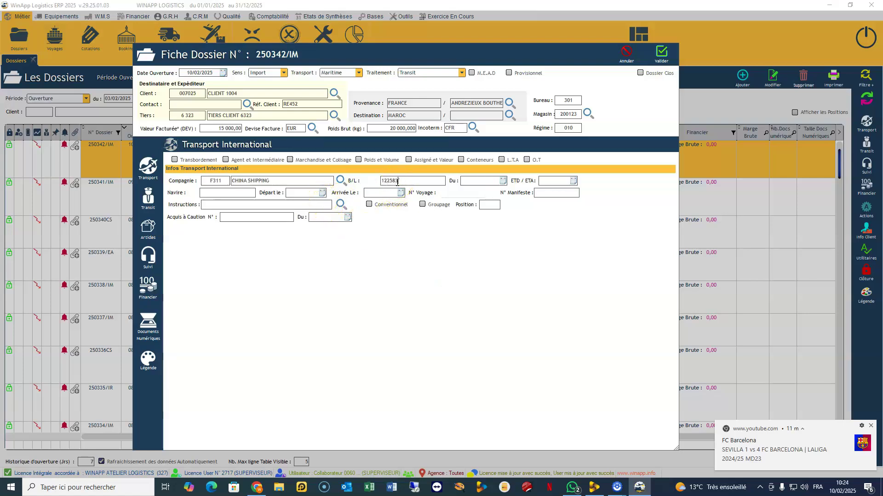
Step: Enable the Transbordement and Marchandise et Colisage sections of the international transport details
left_click(189, 161)
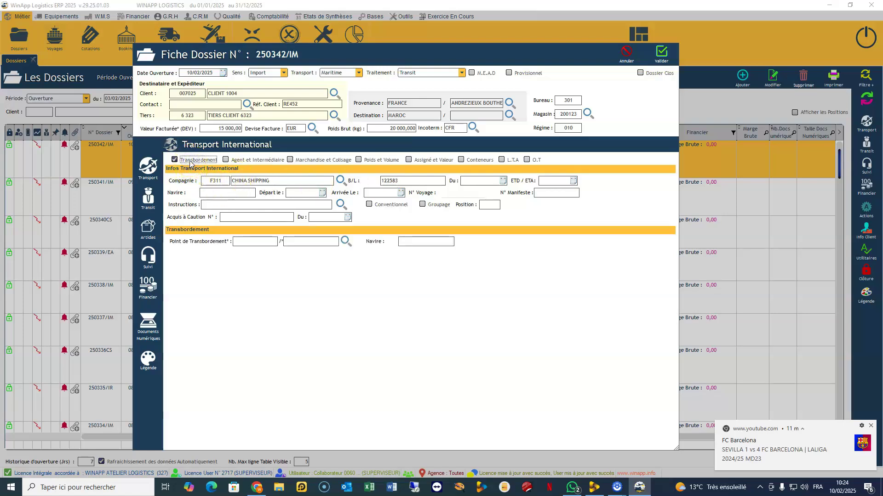
left_click(236, 162)
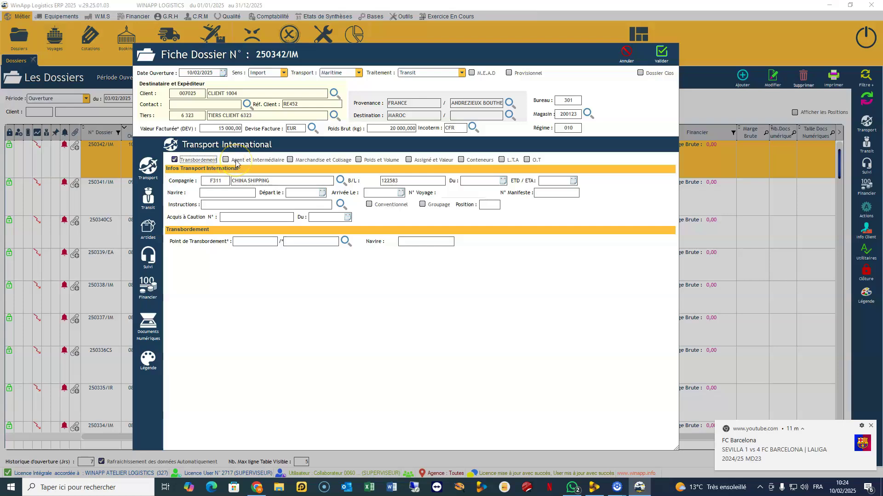
left_click(317, 160)
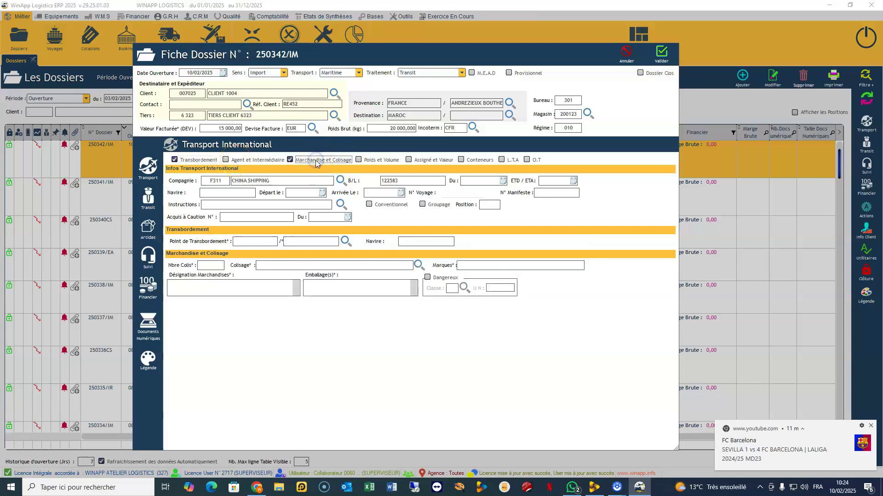
Step: Set the goods to 52 packages of type PALETTE with the designation Pieces
left_click(210, 265)
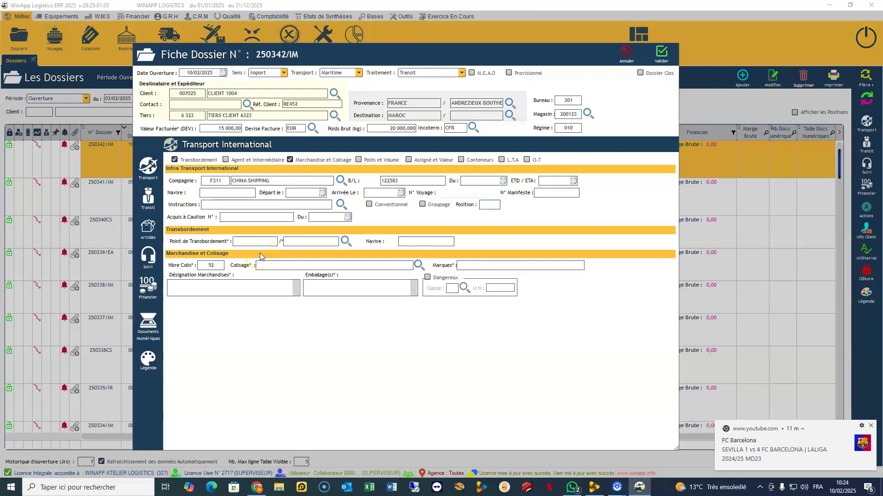
left_click(418, 265)
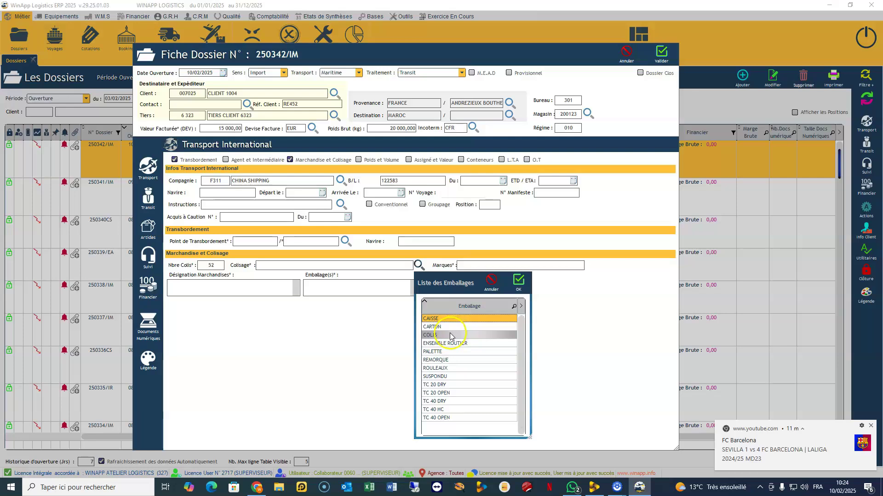
double_click(441, 352)
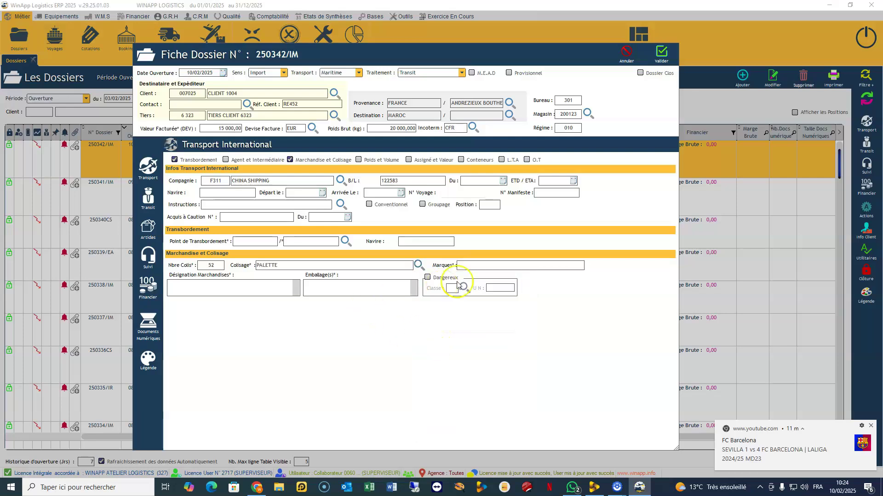
left_click(202, 286)
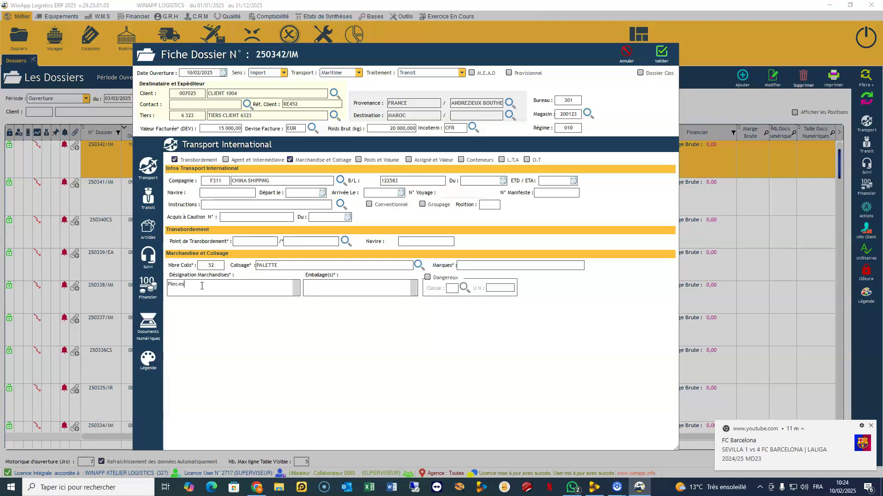
left_click(460, 309)
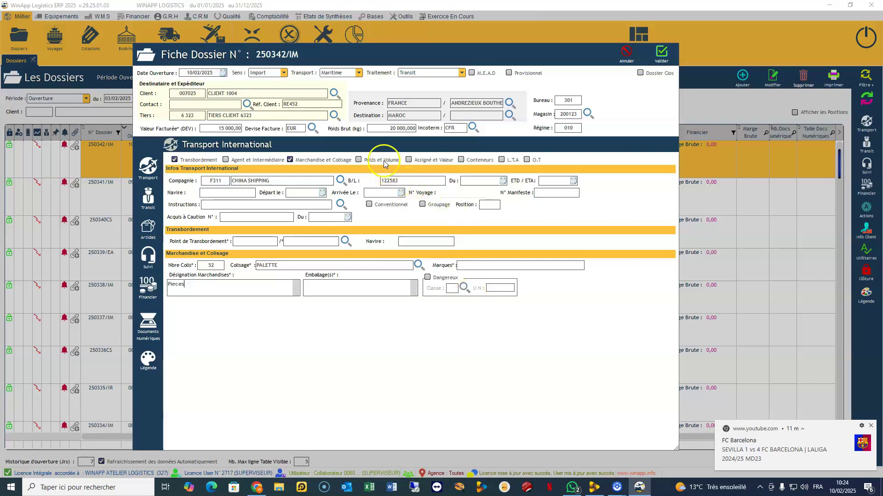
Step: Enable the Conteneurs section and add a TC 20 DRY container with number 5255858 and seal number 5636
left_click(461, 160)
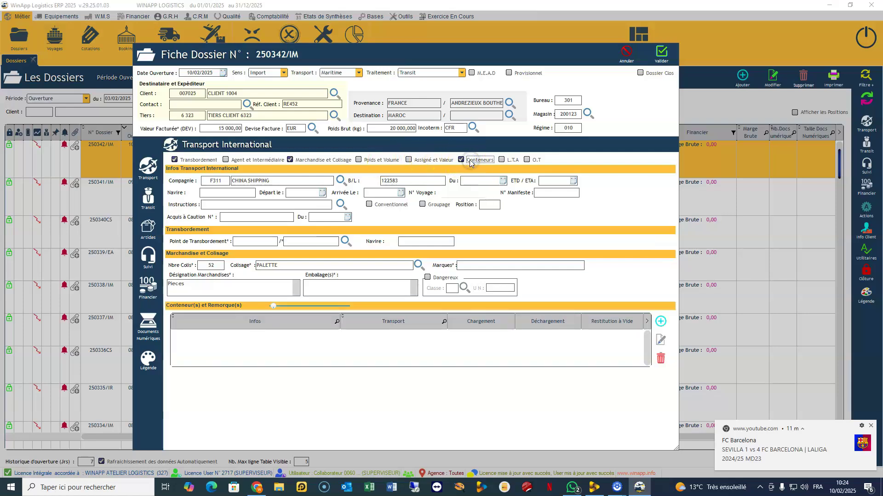
left_click(661, 321)
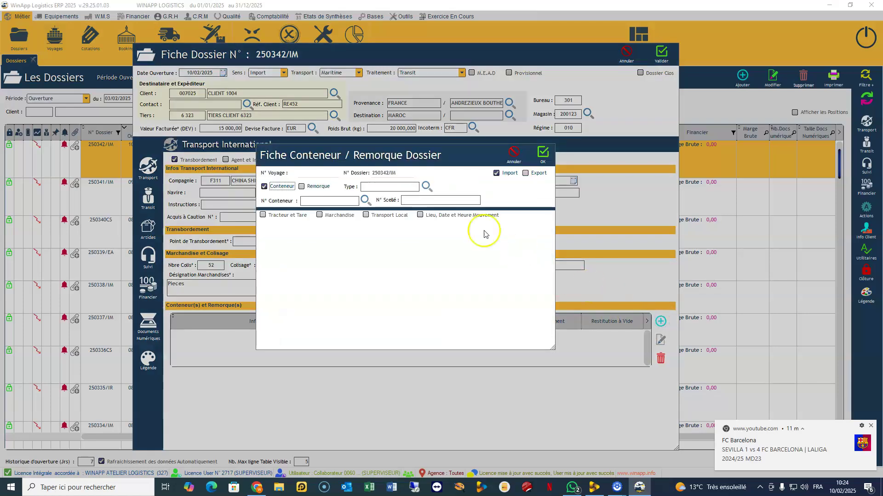
left_click(427, 186)
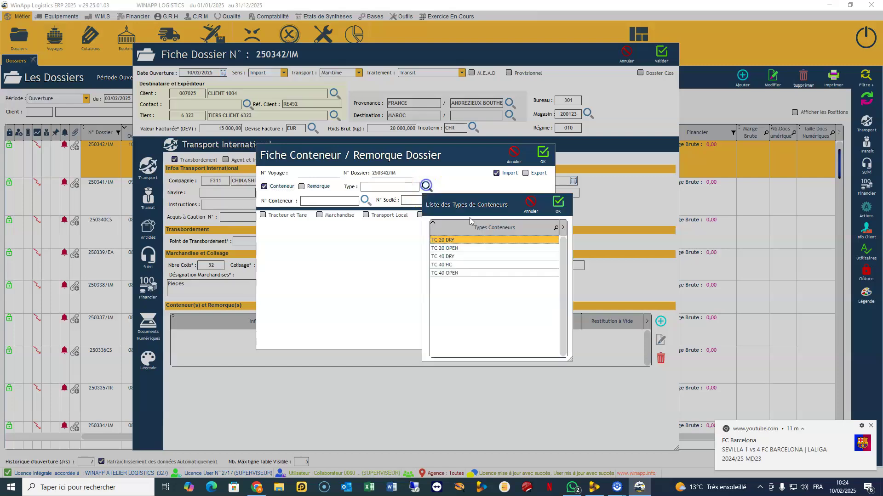
left_click(462, 240)
left_click(335, 202)
type("5255858")
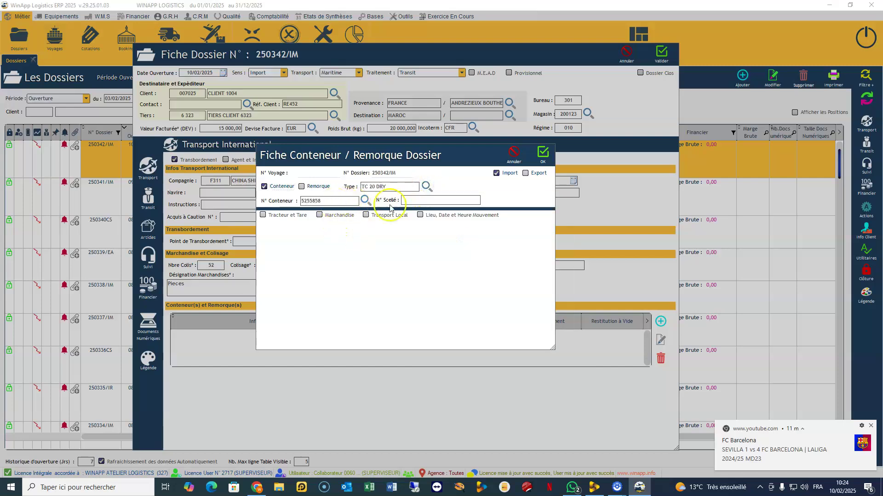
left_click(422, 200)
type("5636")
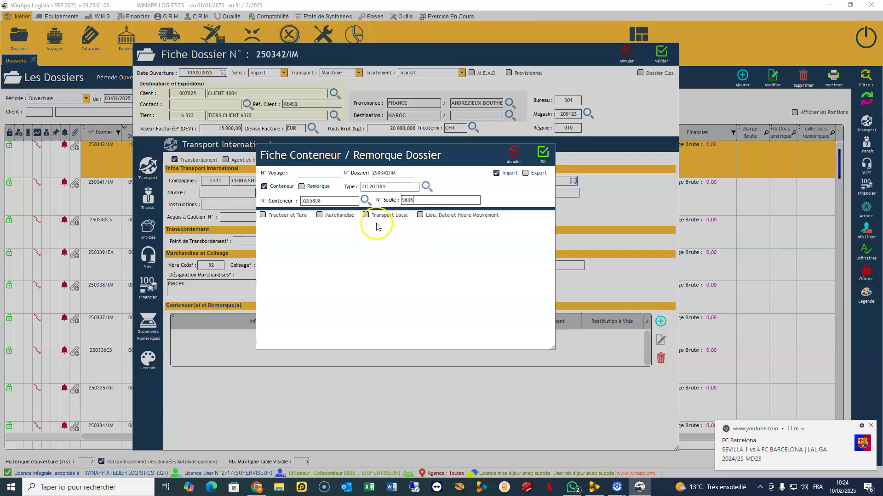
Step: Enable the container's tractor and tare, goods, local transport and movement sections, enlarge its form, and save the container
left_click(280, 216)
left_click(340, 215)
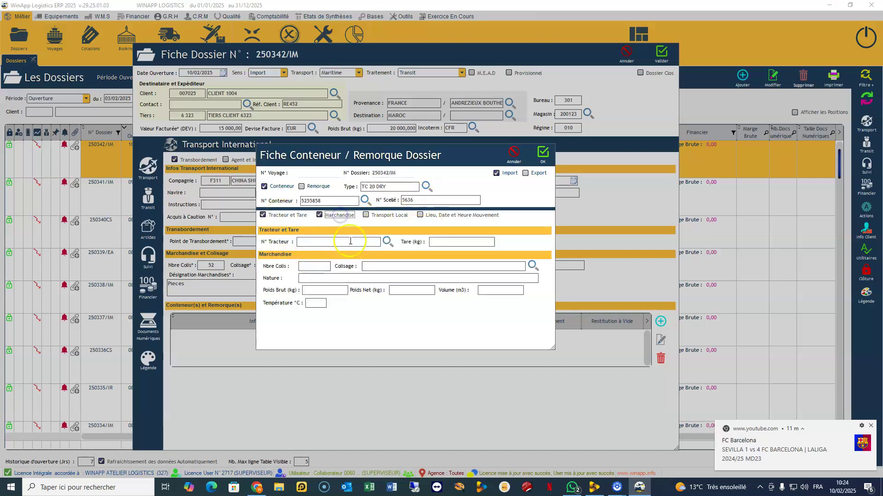
left_click(368, 216)
left_click(438, 215)
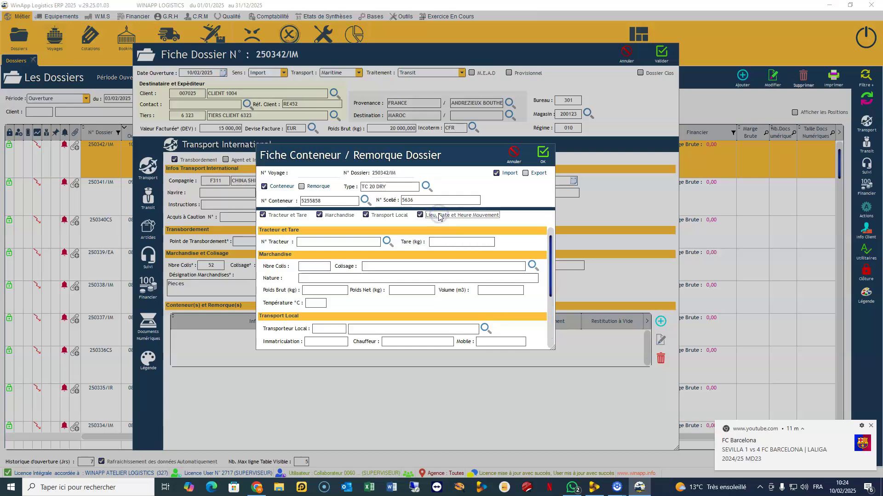
left_click_drag(552, 348, 612, 457)
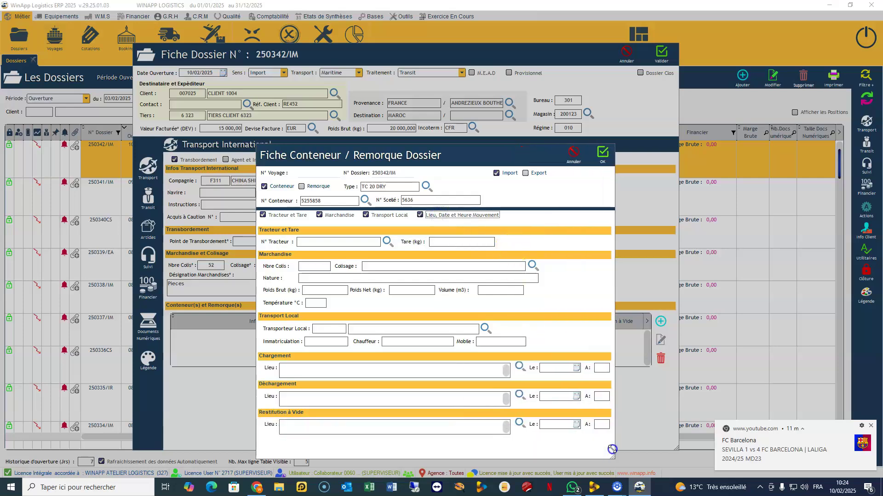
left_click(604, 154)
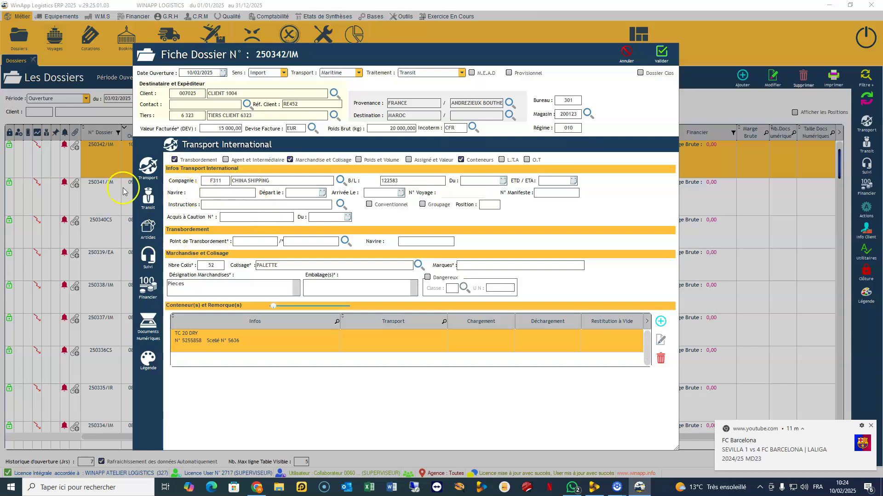
Step: Enter 309.010.2025.5565655.5 as the D.U.M number in the dossier's transit details
left_click(148, 194)
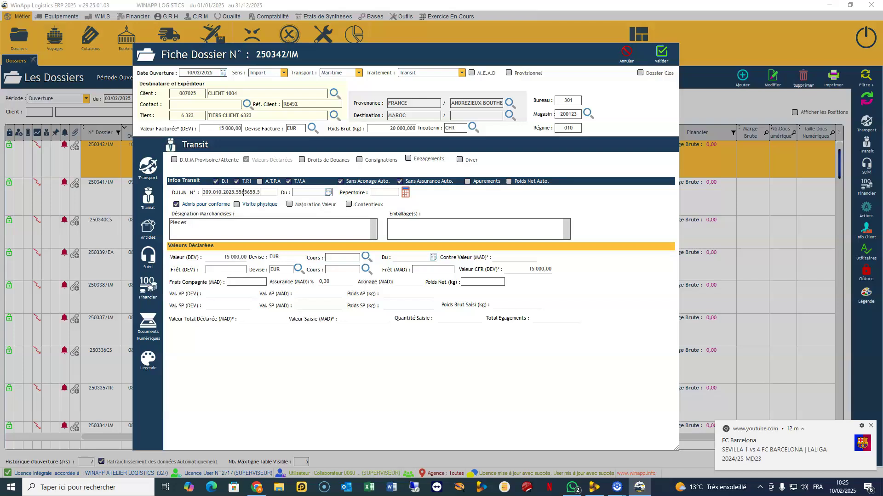
left_click(327, 192)
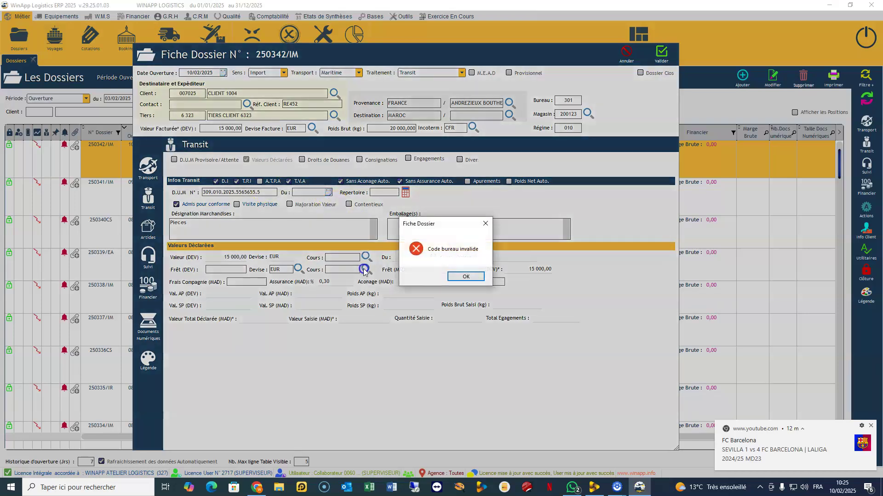
left_click(463, 278)
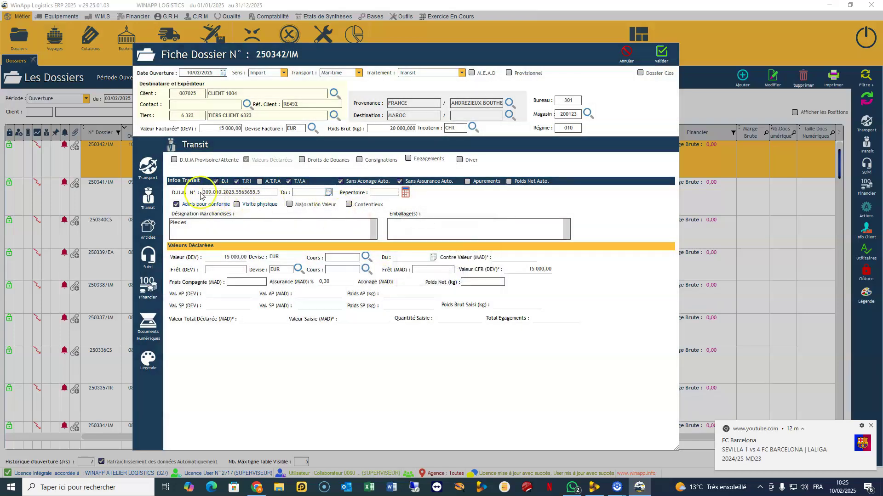
Step: Change the bureau code at the start of the D.U.M number to 301 and set the D.U.M date to 01/02/2025
left_click_drag(212, 192, 157, 192)
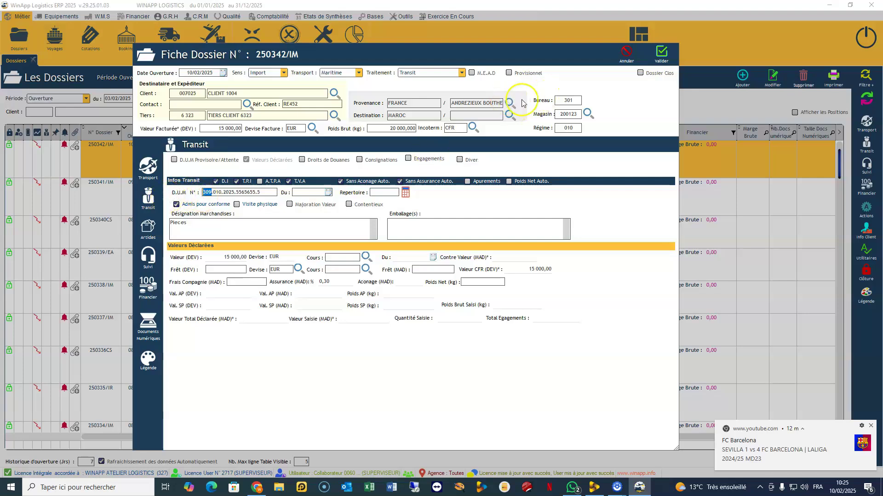
left_click(562, 99)
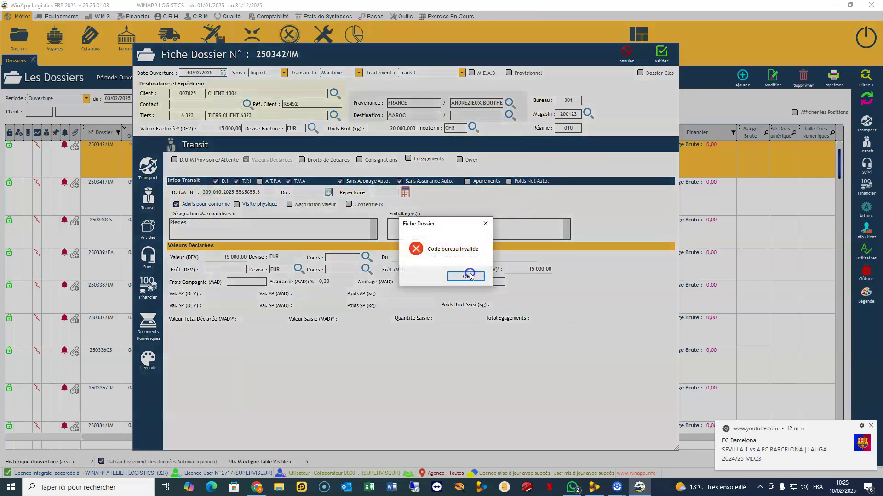
left_click(468, 278)
left_click(208, 193)
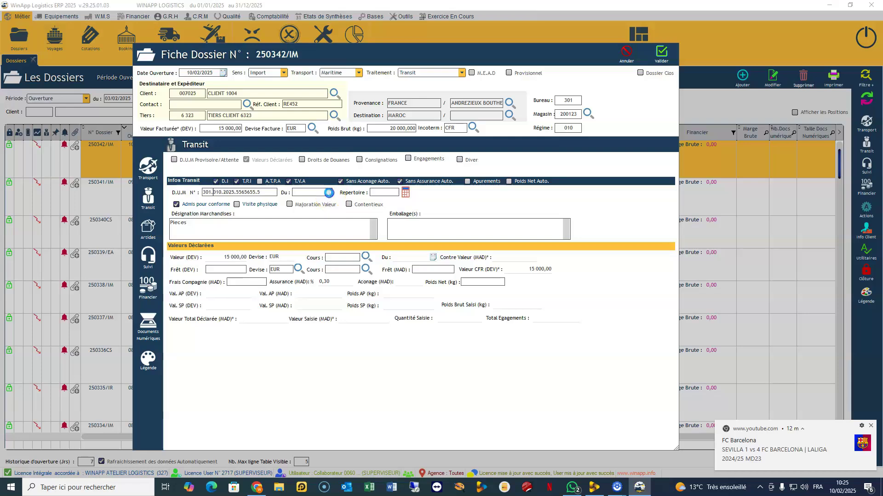
left_click(329, 192)
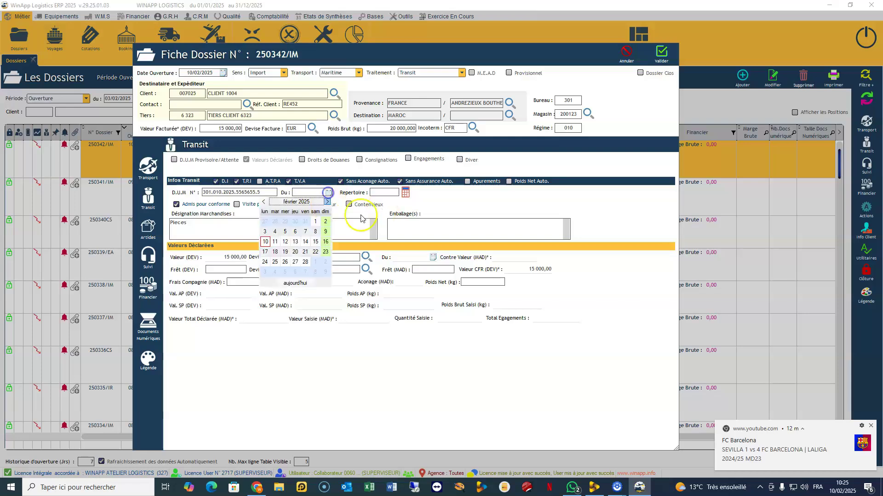
left_click(315, 222)
Step: Try to use 2 as the D.U.M repertoire number, and clear it from the field
left_click(390, 195)
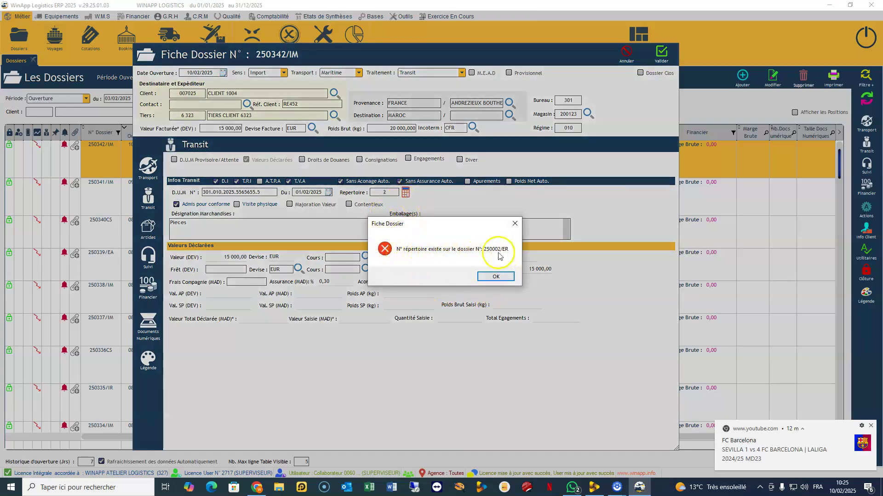
left_click(494, 276)
double_click(384, 192)
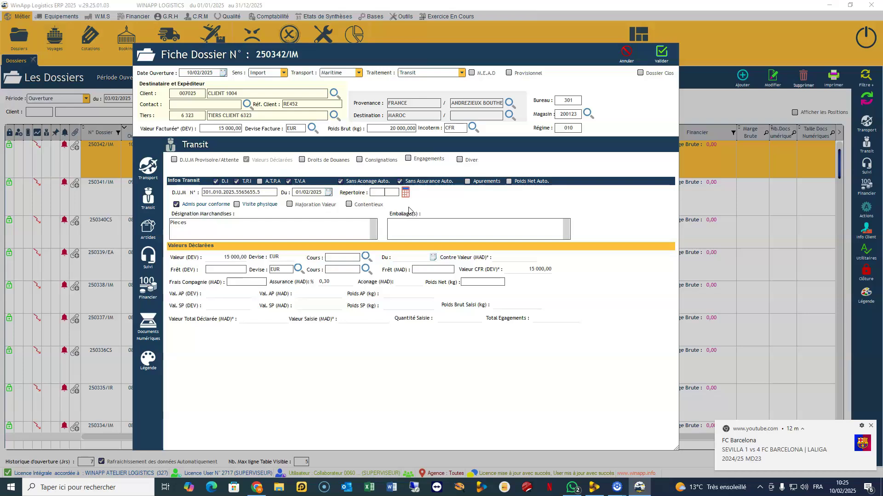
Step: Generate the D.U.M repertoire number automatically and accept the proposed 2812
left_click(405, 192)
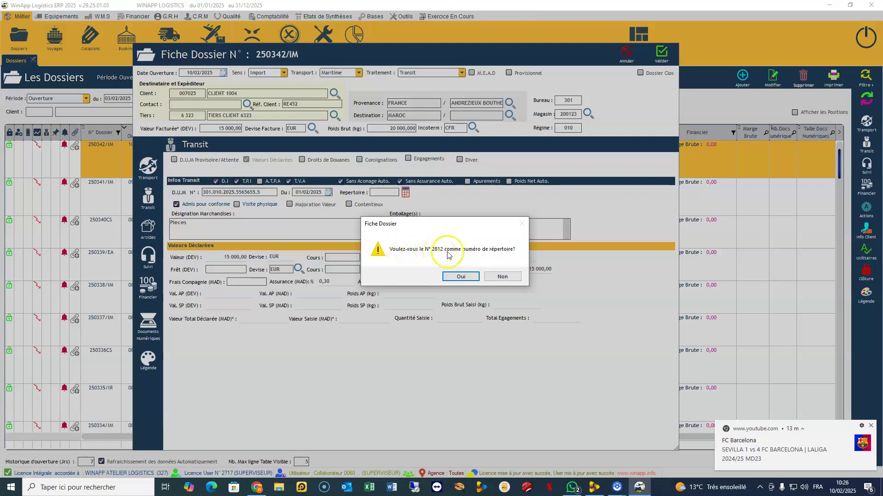
left_click(461, 277)
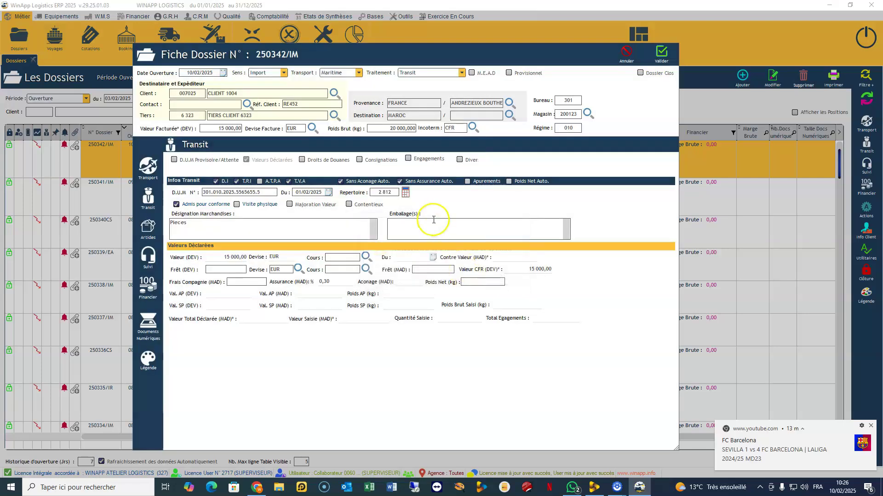
left_click(390, 193)
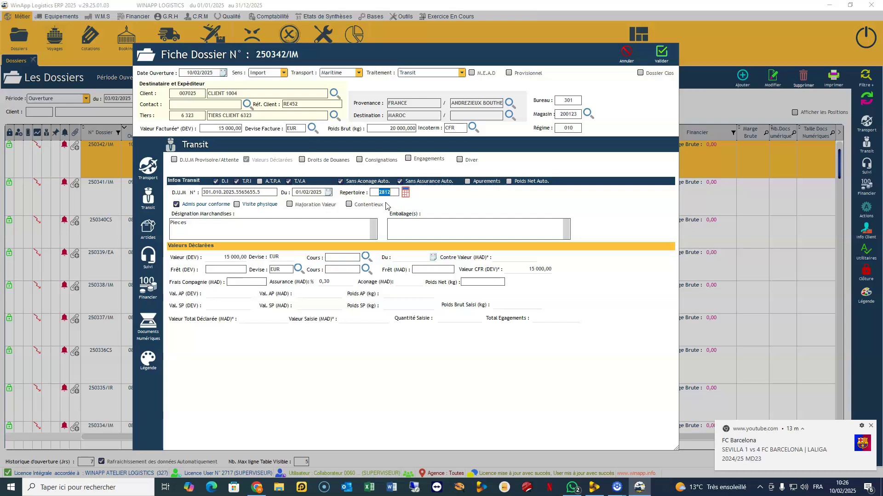
left_click(194, 222)
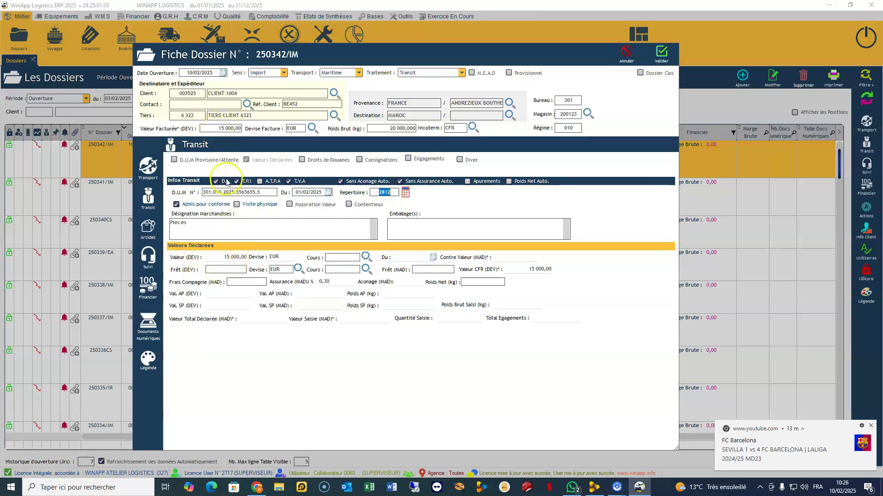
Step: Enter the declared values: exchange rate 10,96, freight 1200 EUR and company fees of 2500 MAD
left_click(343, 257)
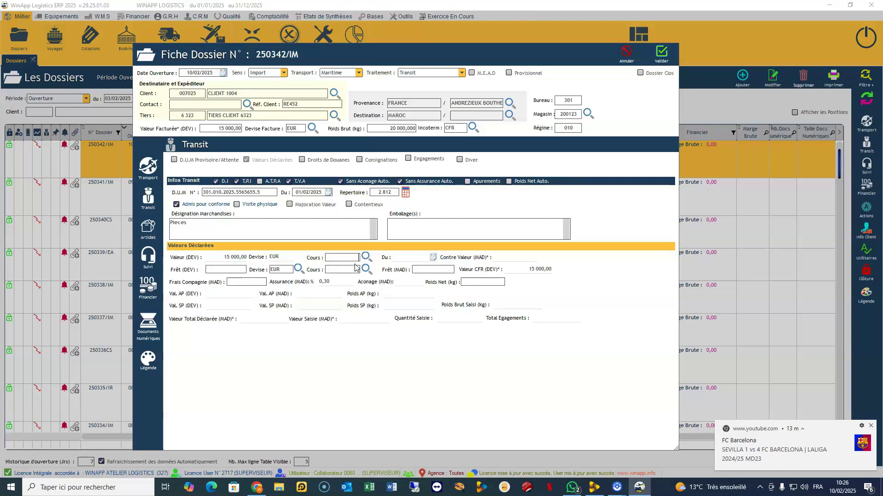
type("10,96")
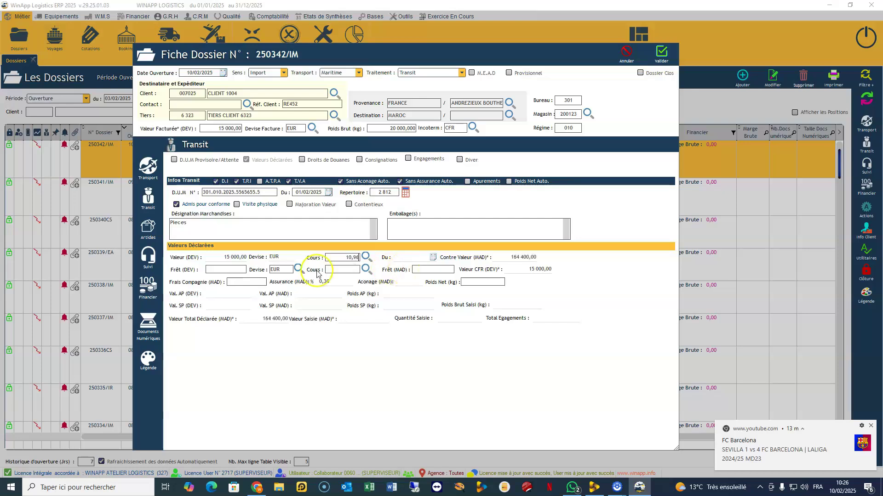
left_click(227, 271)
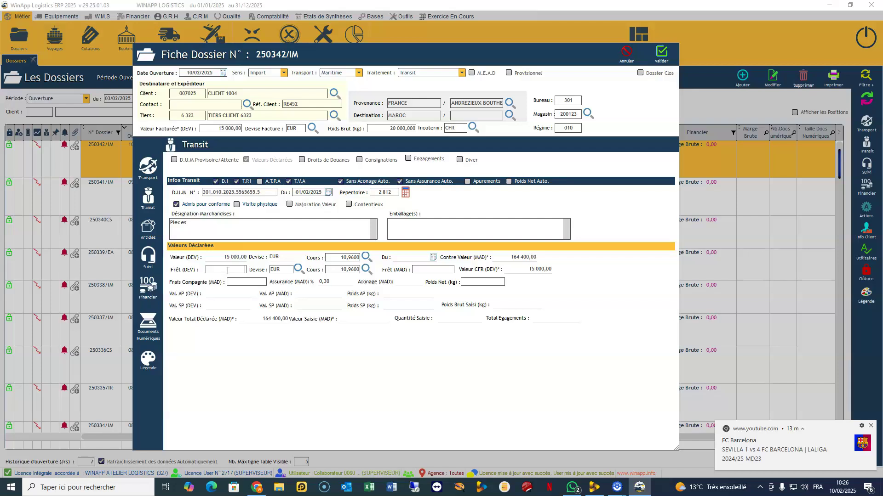
type("1200")
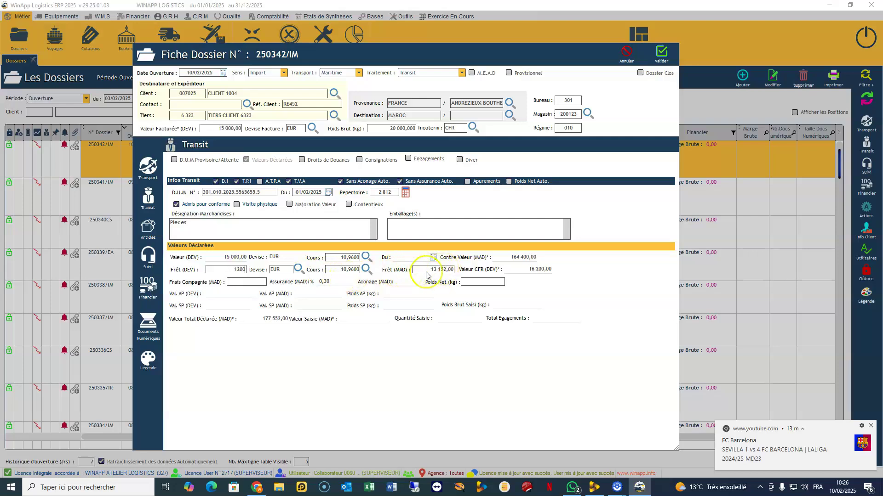
left_click(258, 281)
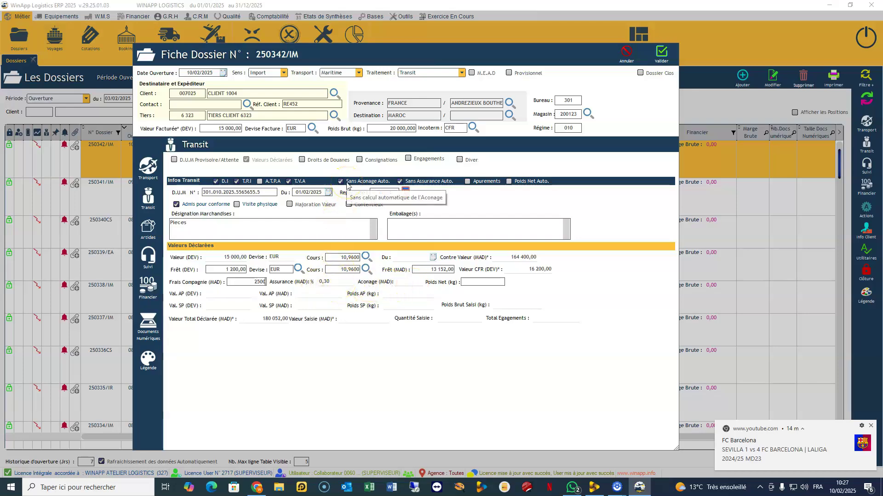
Step: Turn off the Sans Assurance Auto. option so insurance is calculated automatically, and save the dossier
left_click(418, 184)
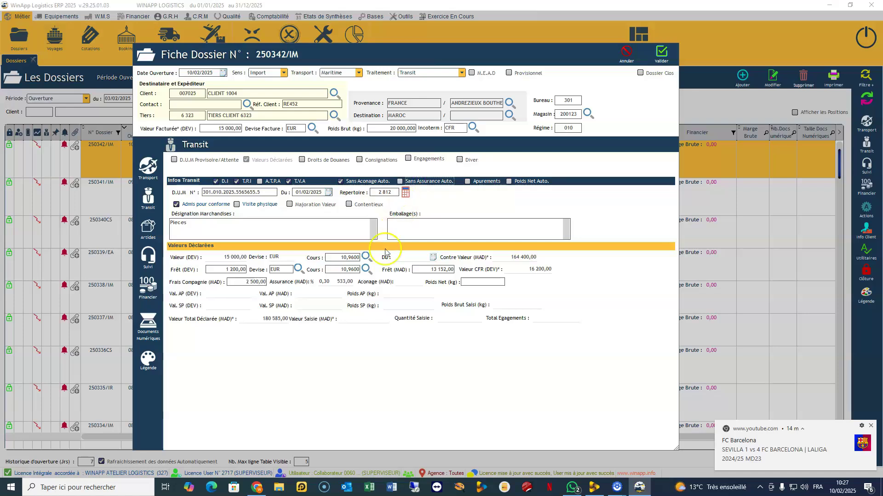
left_click(411, 183)
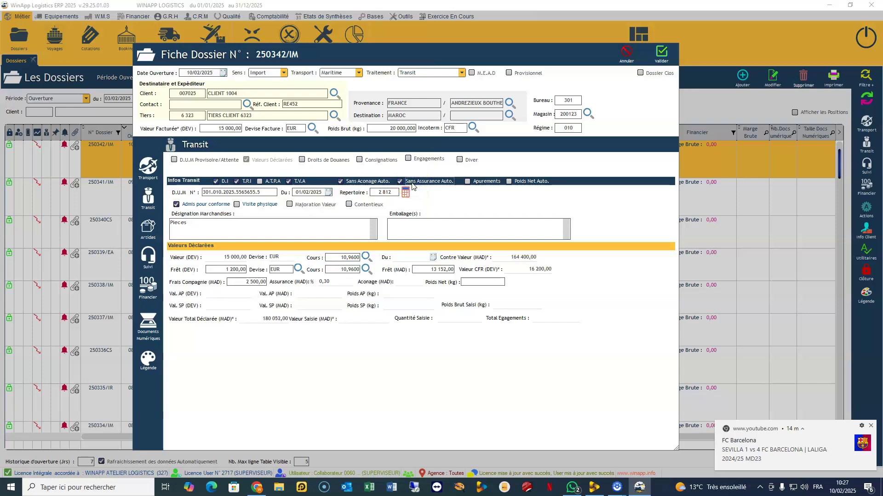
left_click(414, 184)
left_click(660, 53)
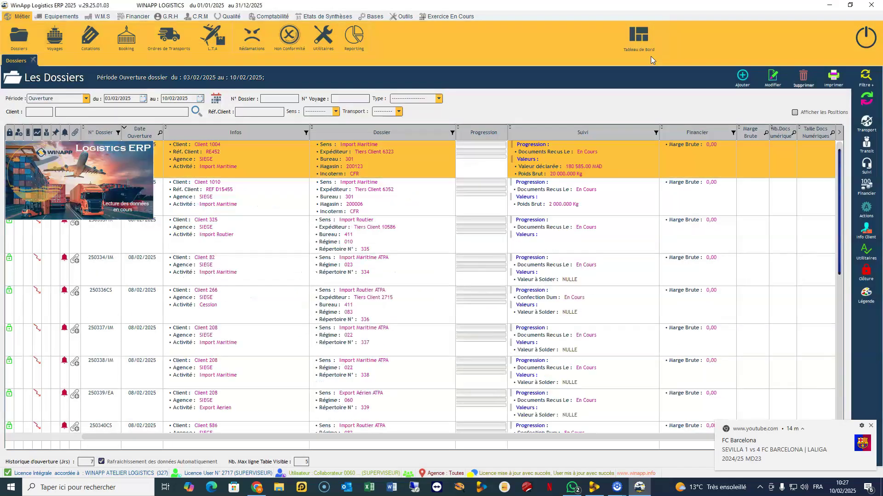
Step: Reopen Client 1004's dossier for editing and go to the entered articles in its Articles section
left_click(387, 173)
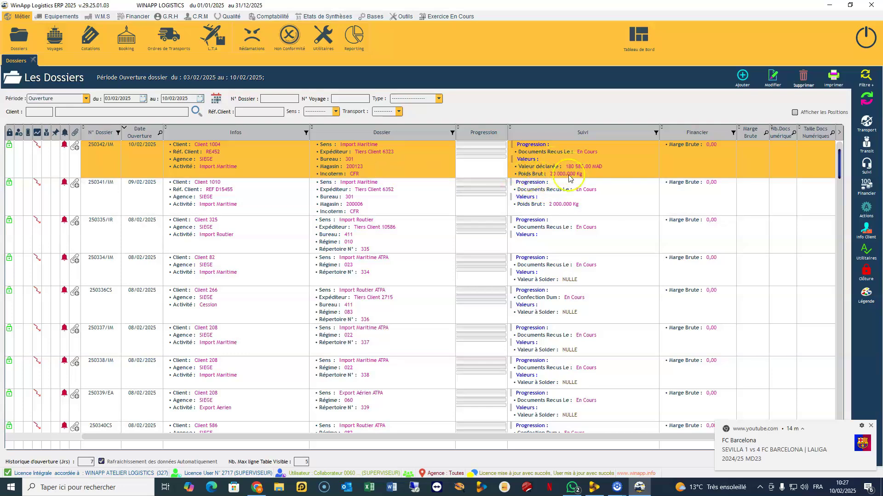
left_click(777, 86)
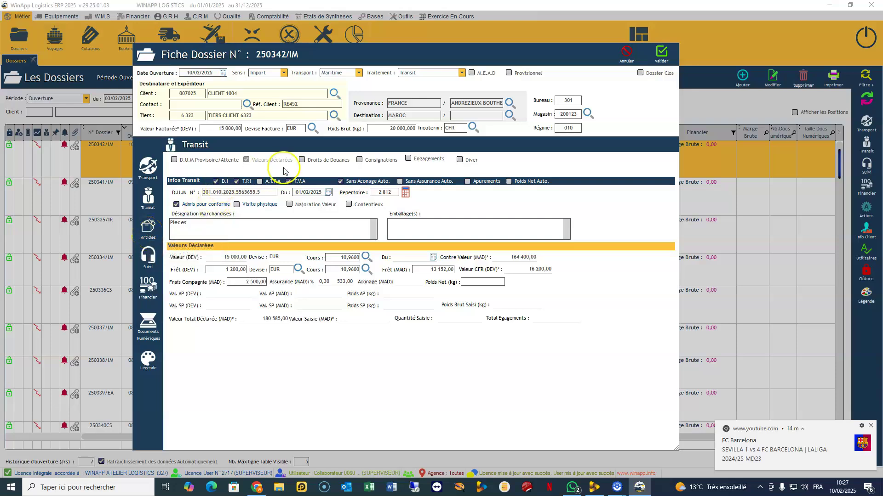
left_click(148, 229)
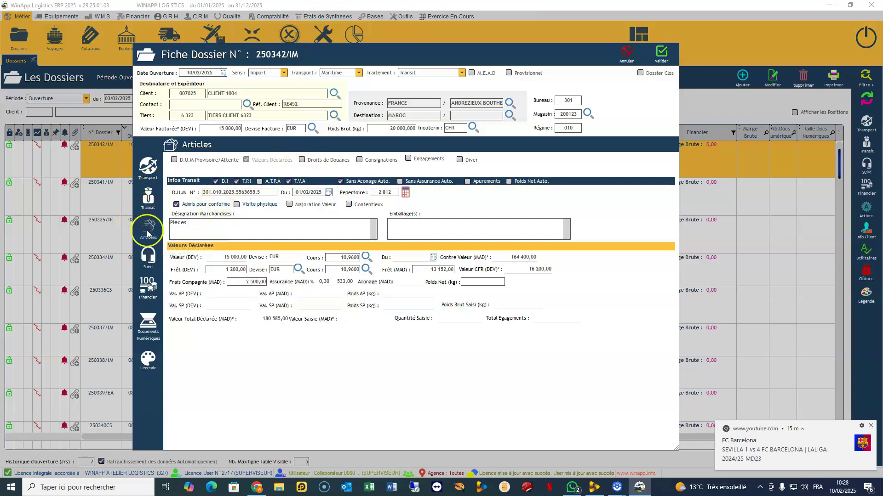
left_click(231, 271)
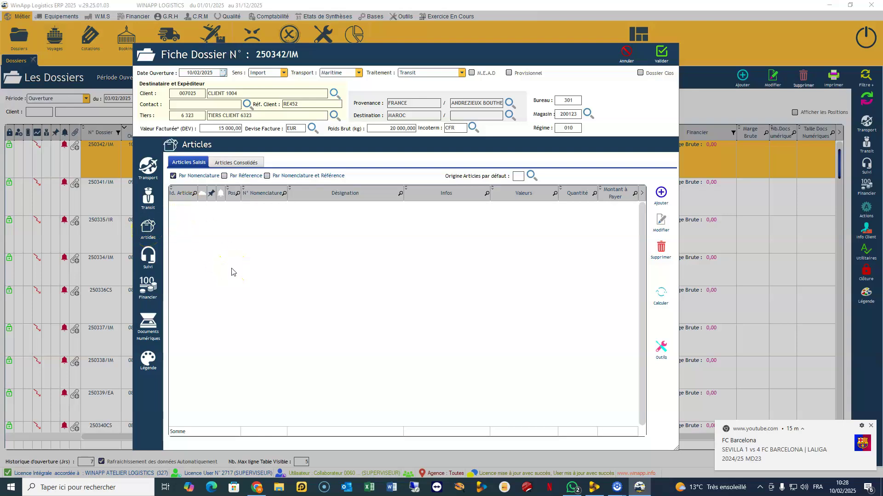
left_click(216, 164)
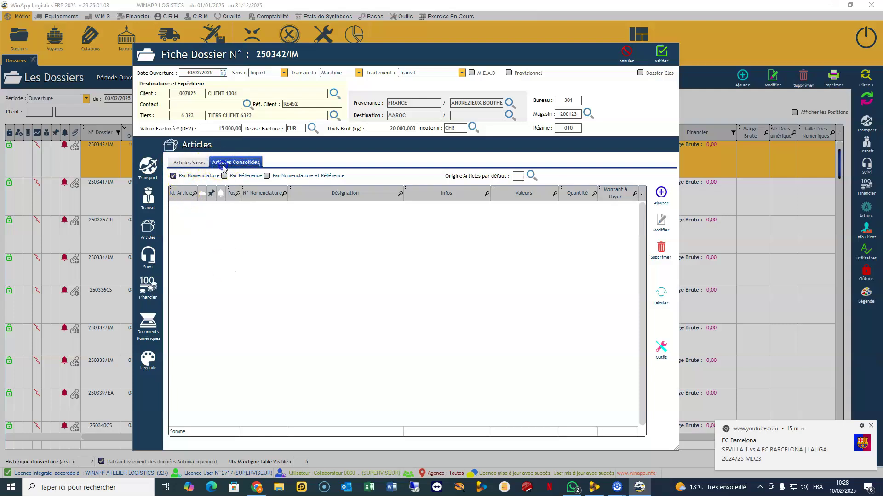
left_click(186, 165)
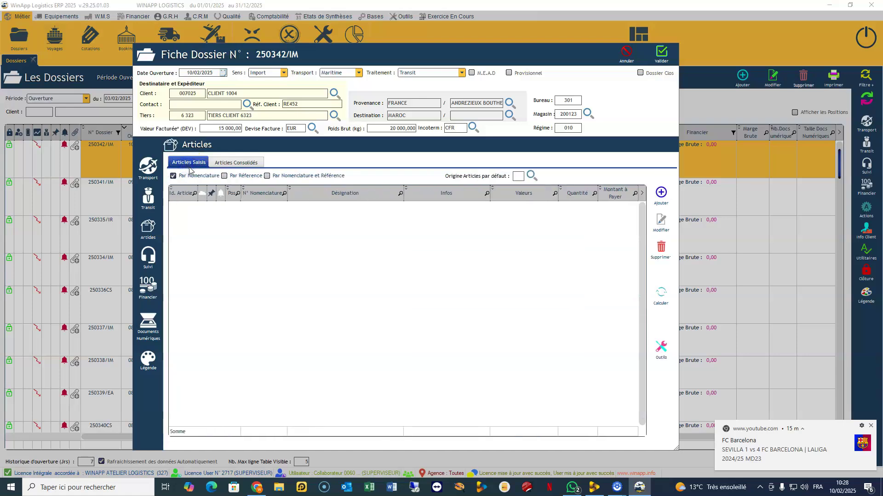
left_click(192, 168)
Step: Add an article and assign it nomenclature 58.02.19.90.00 (TISSU), searching across all nomenclatures
left_click(660, 193)
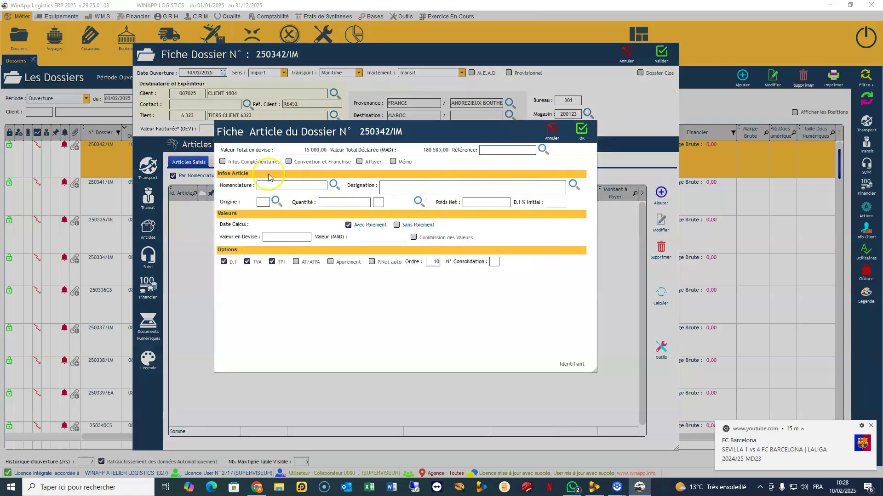
left_click(334, 185)
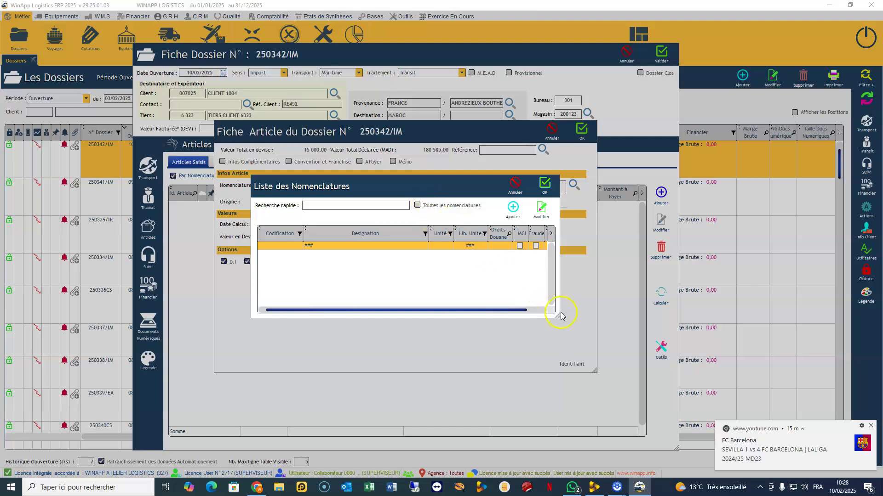
left_click_drag(555, 316, 571, 412)
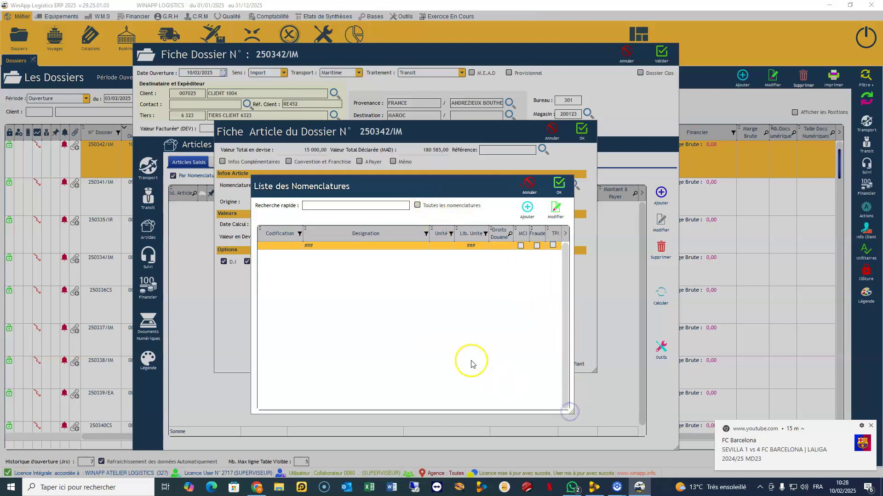
left_click(418, 206)
left_click(357, 205)
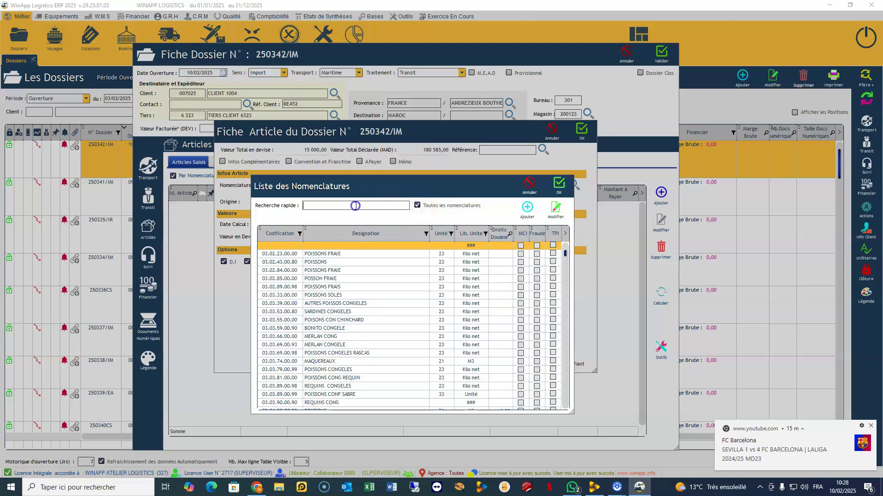
type("Pieces")
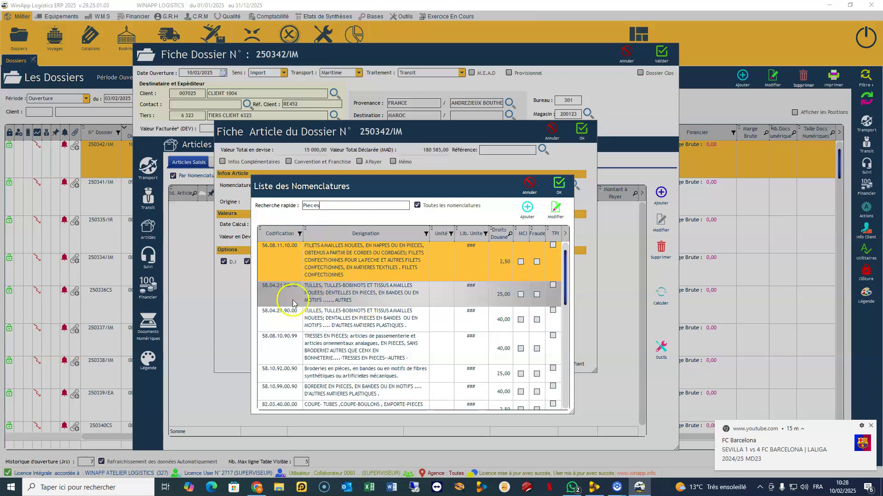
double_click(334, 206)
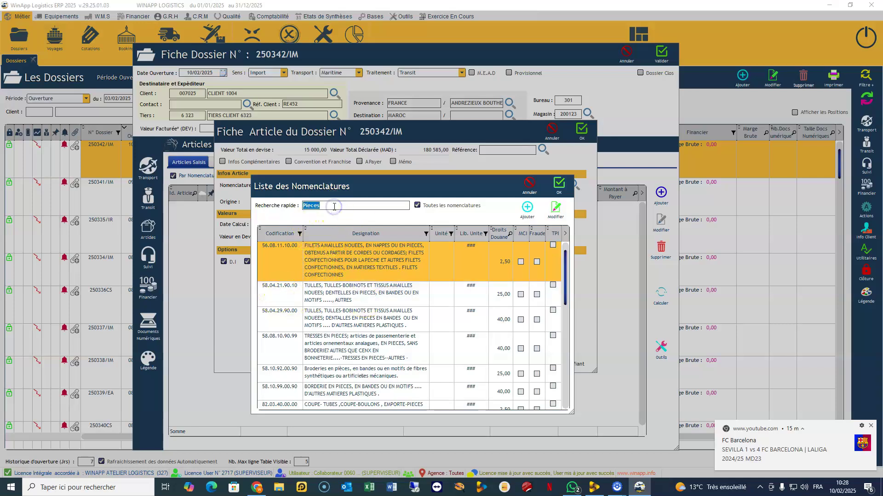
type("58..02")
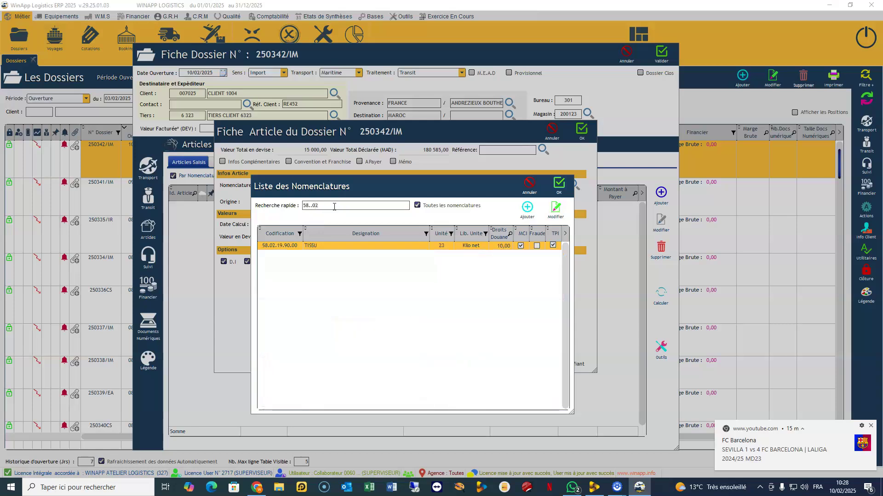
double_click(324, 247)
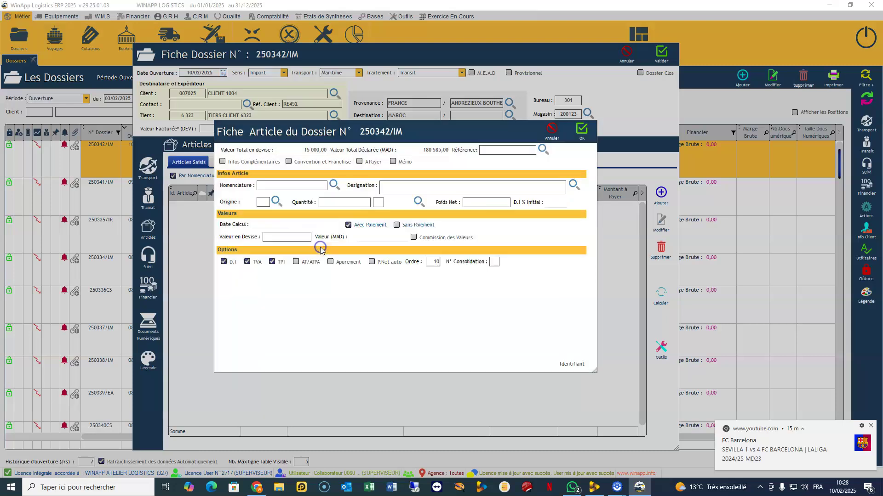
Step: Set the article's origin to France (FR) and its quantity to 1230 with unit 29, Kilo brut
left_click(277, 203)
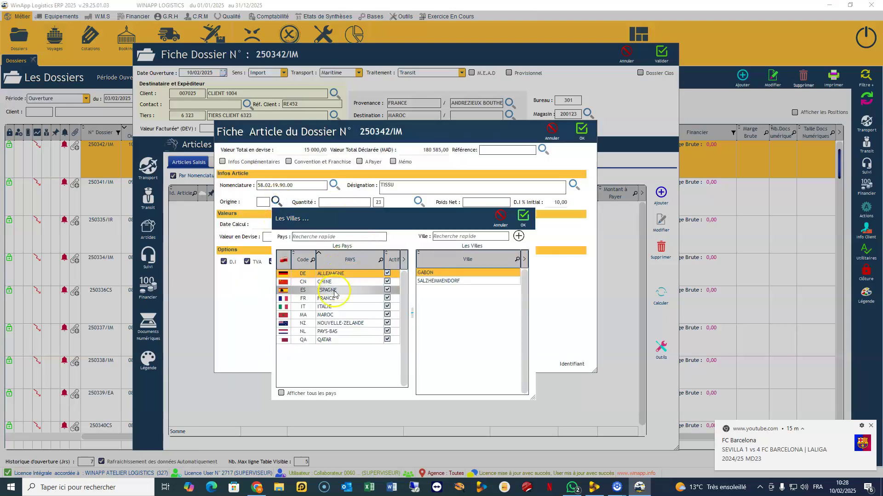
double_click(334, 299)
left_click(345, 202)
left_click(347, 204)
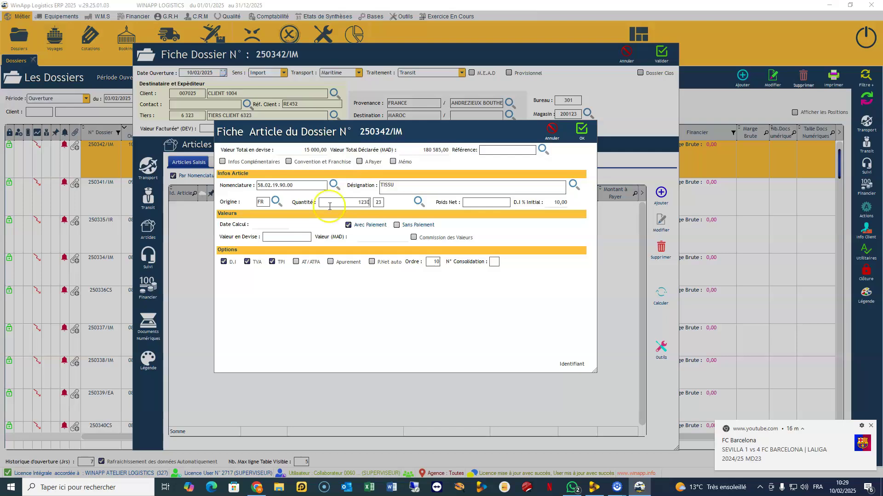
left_click(419, 202)
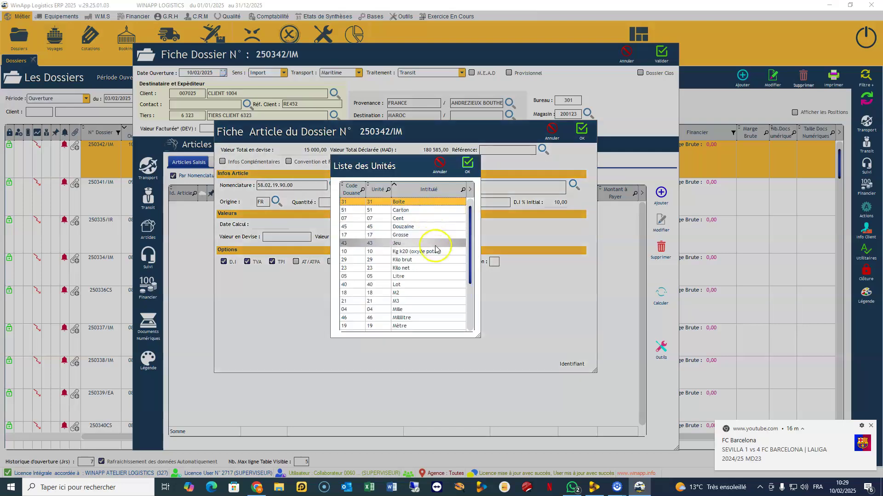
double_click(415, 267)
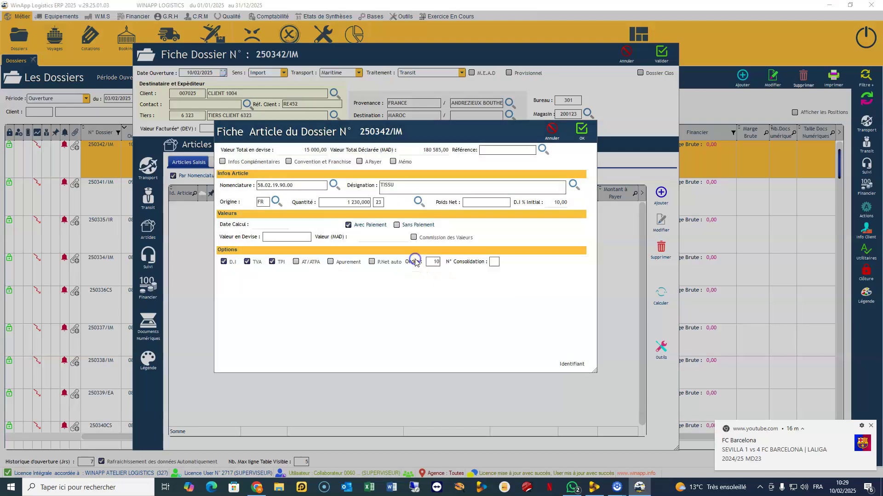
Step: Set the article's net weight to 1230 and its value in foreign currency to 5200
left_click(486, 202)
left_click(282, 238)
left_click(396, 240)
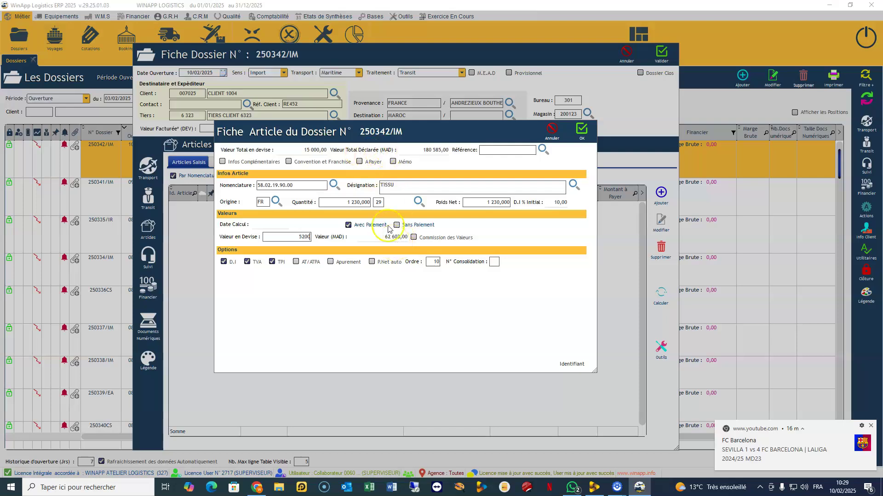
Step: Show the article's Infos Complémentaires, Convention et Franchise and A Payer sections
left_click(262, 162)
left_click(305, 164)
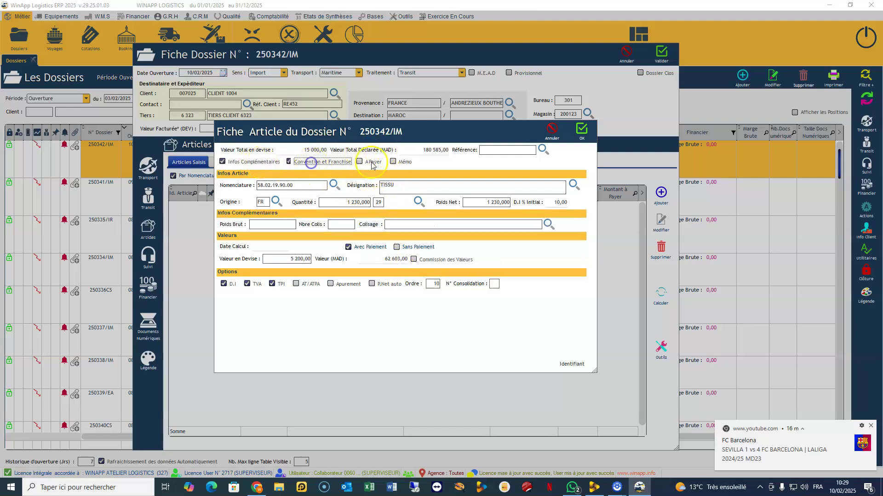
left_click(376, 161)
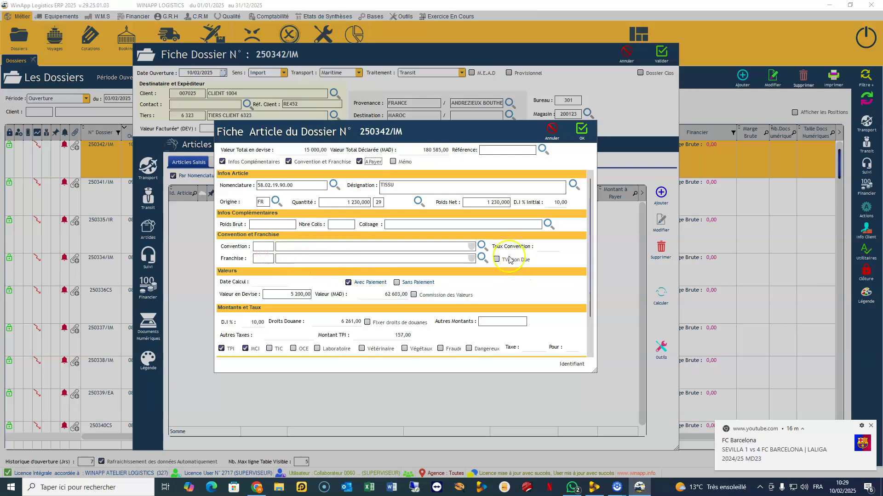
Step: Check for conventions matching the article's nomenclature and origin without applying one, and save the article
left_click(481, 247)
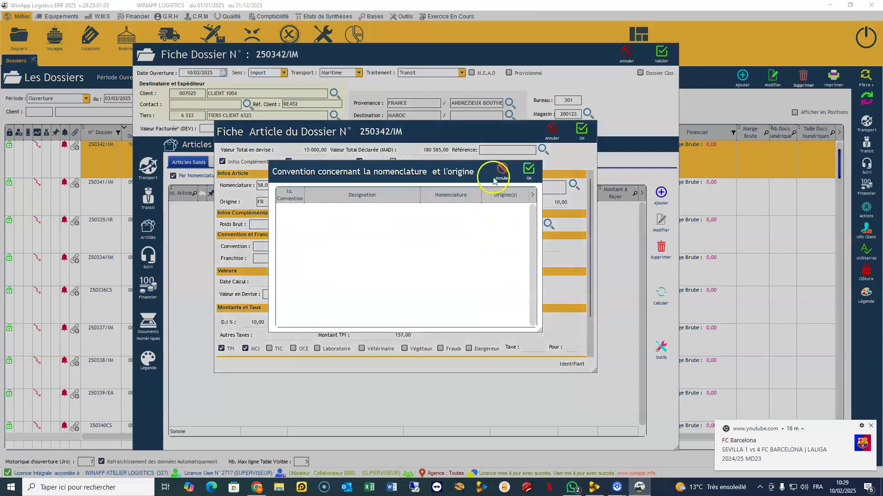
left_click(502, 170)
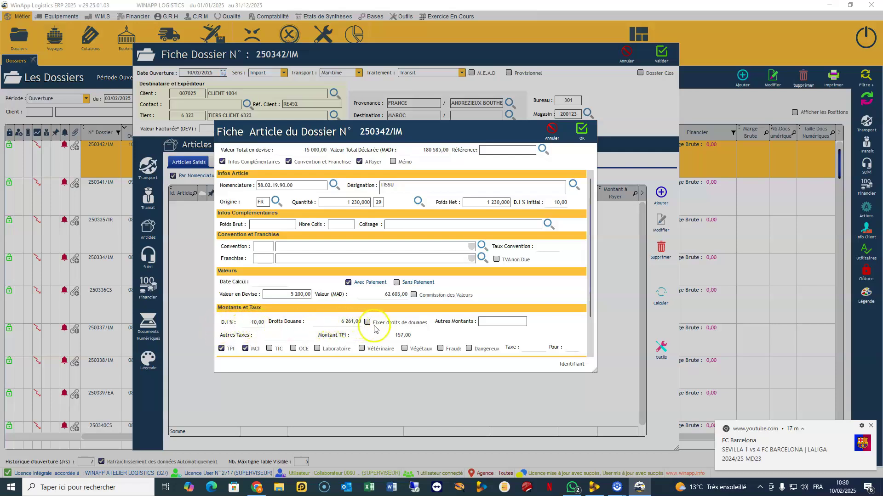
left_click_drag(593, 369, 664, 430)
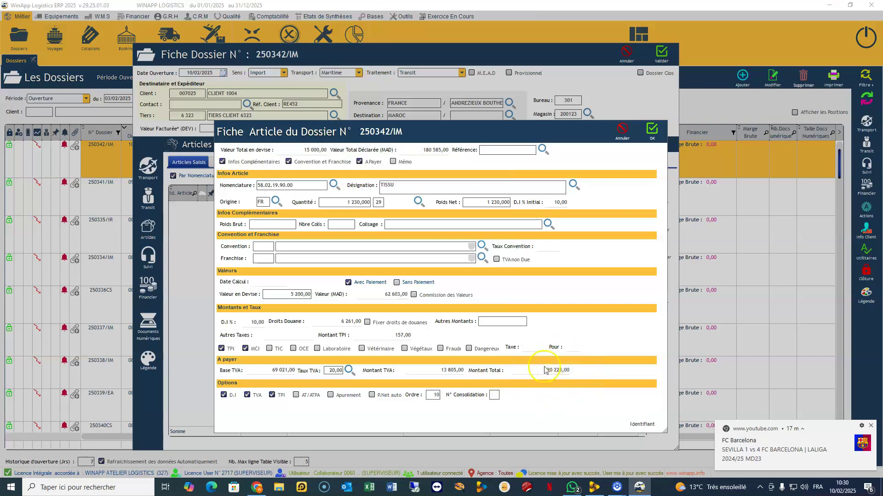
left_click(653, 132)
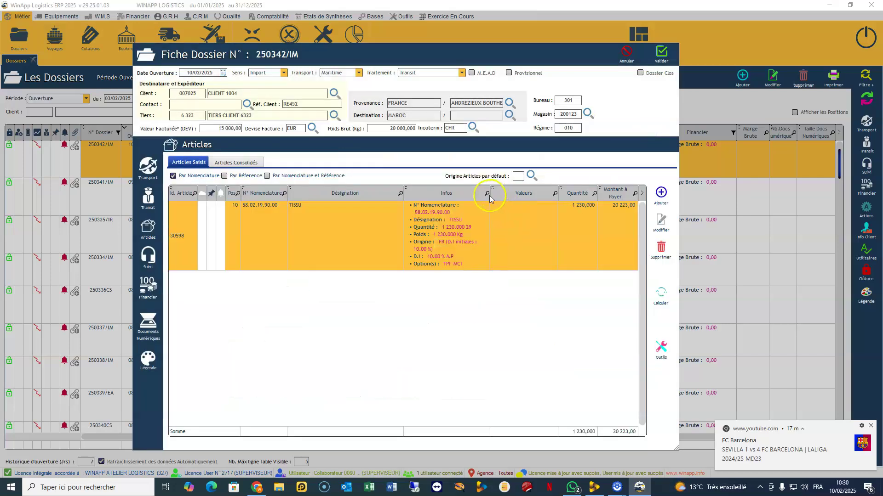
Step: Widen the Infos column in the entered articles list and view the consolidated articles
left_click(487, 193)
left_click_drag(491, 196, 525, 197)
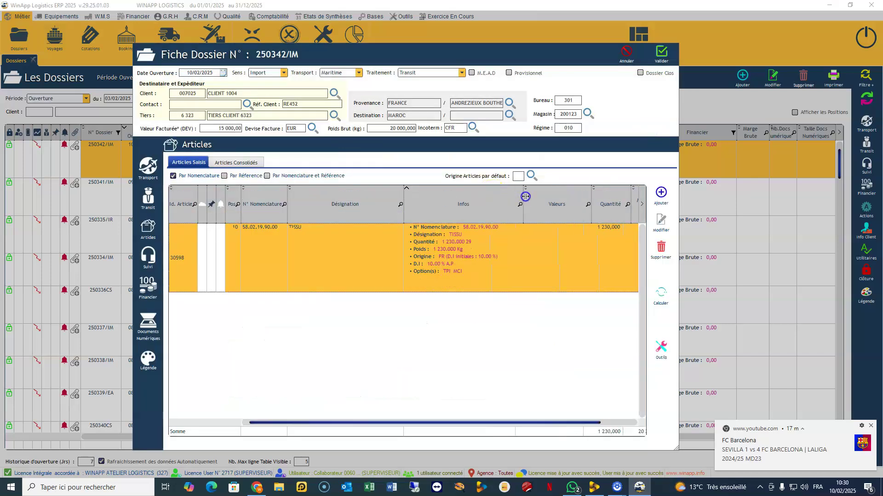
left_click_drag(404, 206, 359, 209)
left_click(235, 162)
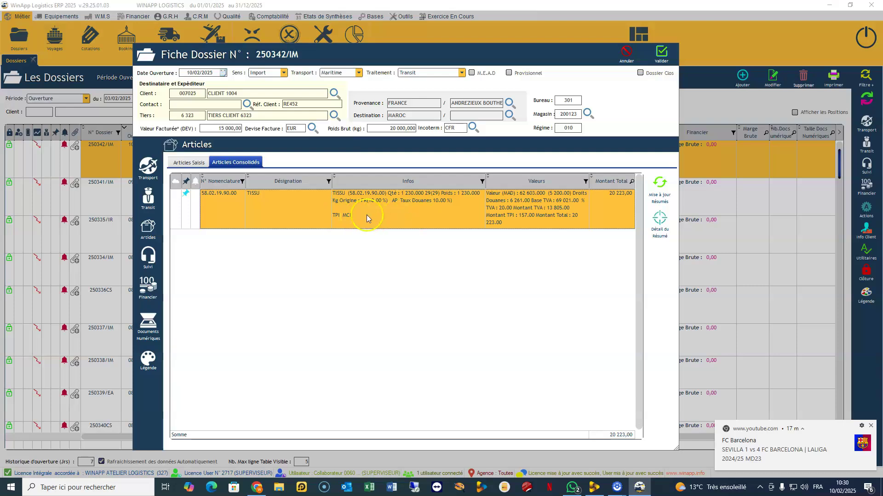
Step: Widen the Infos column of the consolidated articles, and view the Excel article import tool from the entered articles without importing anything
left_click_drag(486, 181, 513, 185)
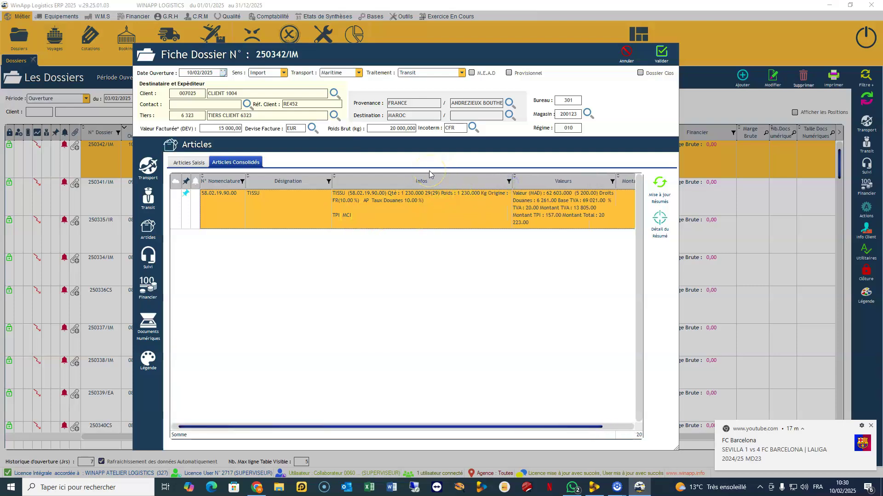
left_click(188, 163)
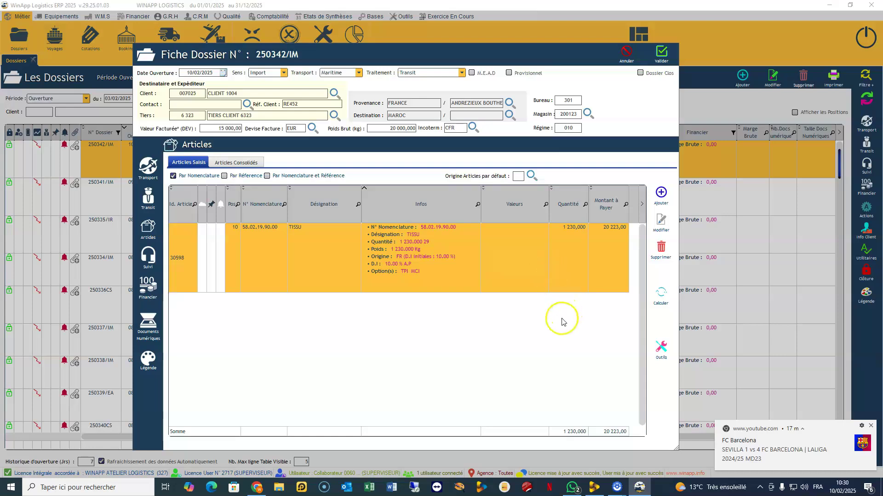
left_click(662, 354)
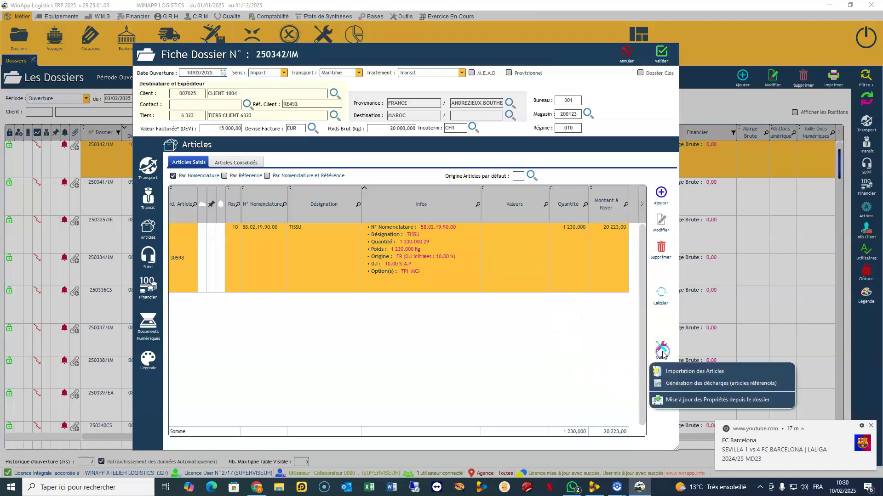
left_click(681, 377)
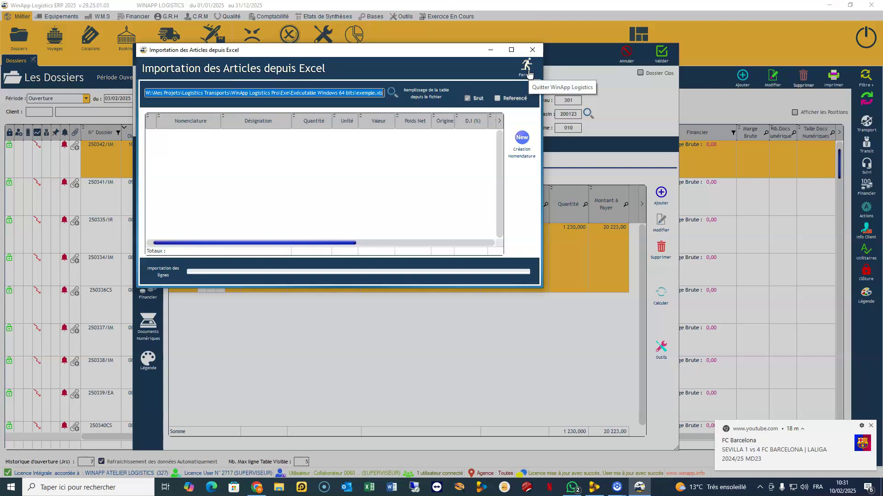
left_click(527, 67)
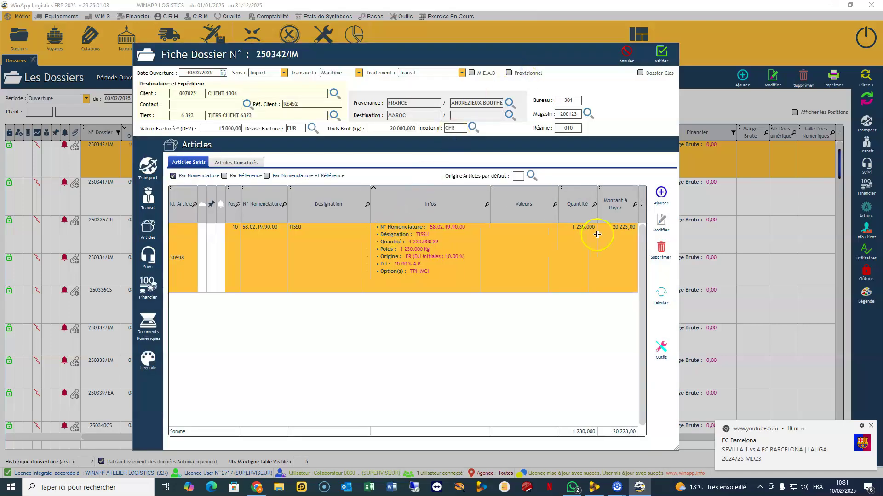
Step: Show the customs duties section in the dossier's Transit details, set Redevance Inform. to 150, and enlarge the dossier window
left_click(148, 200)
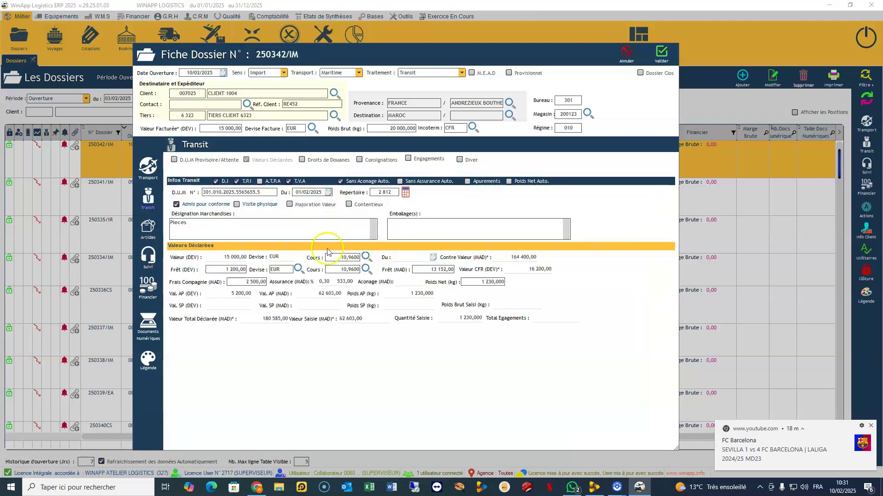
left_click(322, 159)
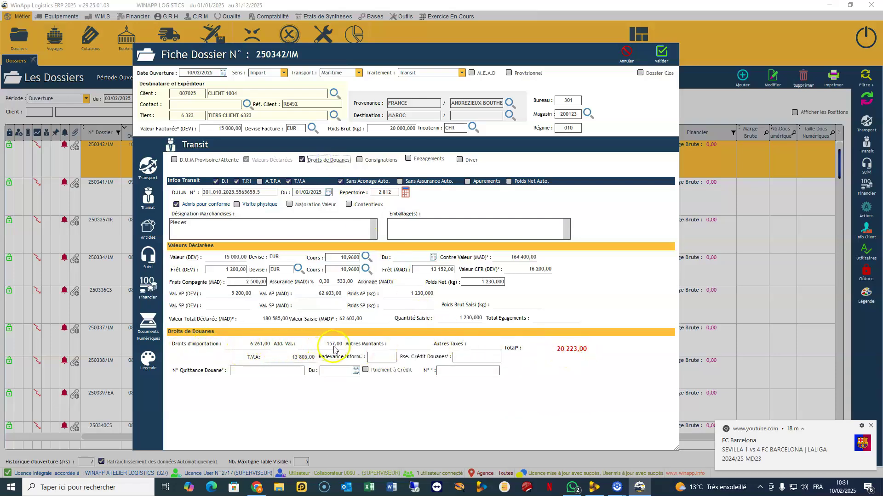
left_click(383, 358)
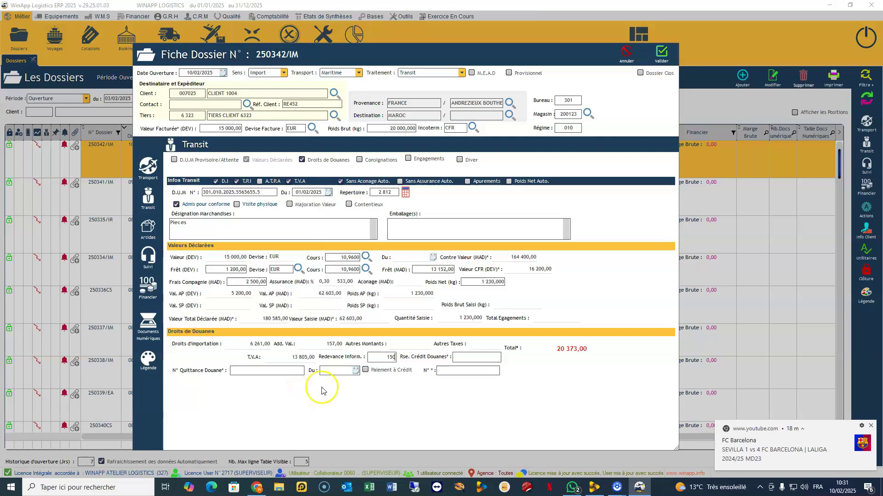
left_click_drag(677, 449, 696, 463)
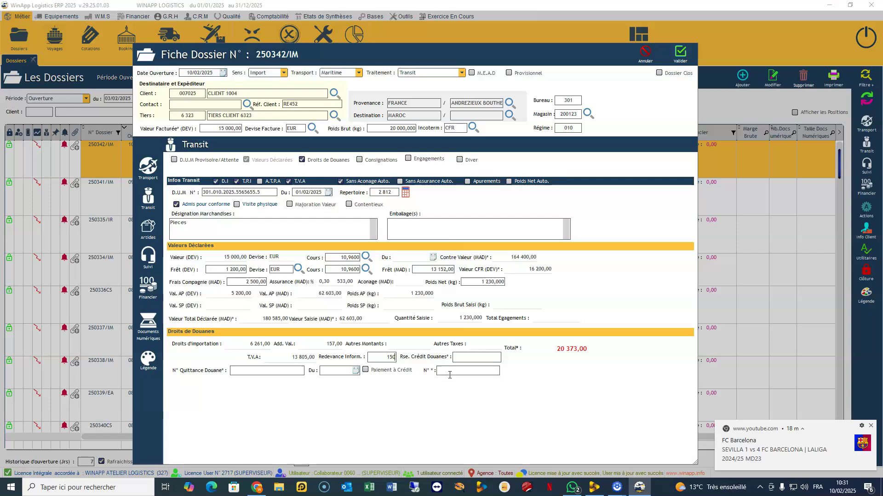
Step: Show the Engagements section and start a new global engagement for Client 1004 from the unsettled engagements list
left_click(409, 159)
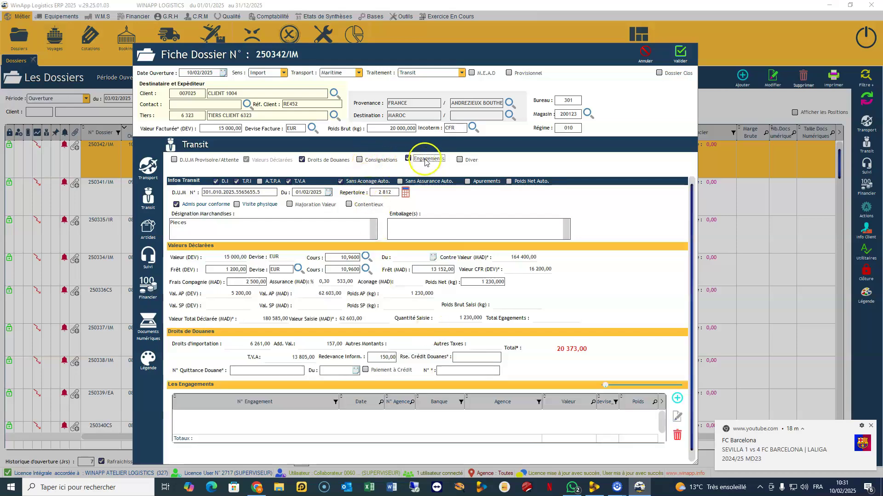
left_click(677, 398)
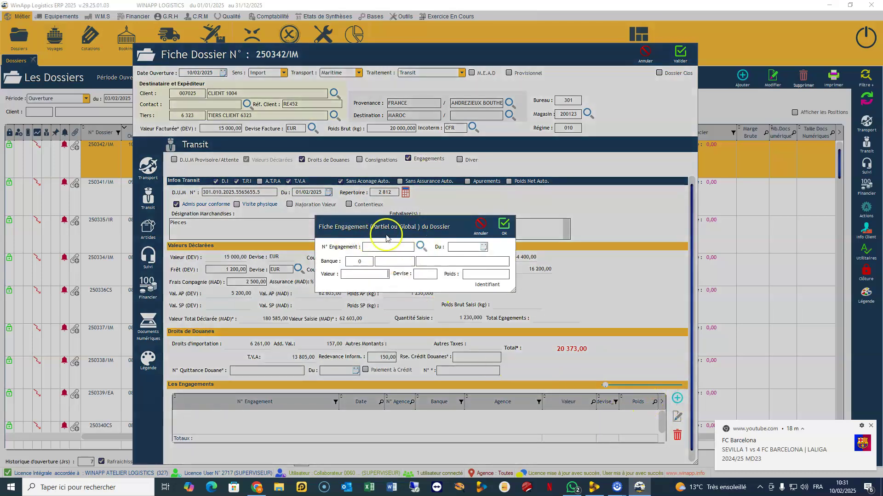
left_click(420, 249)
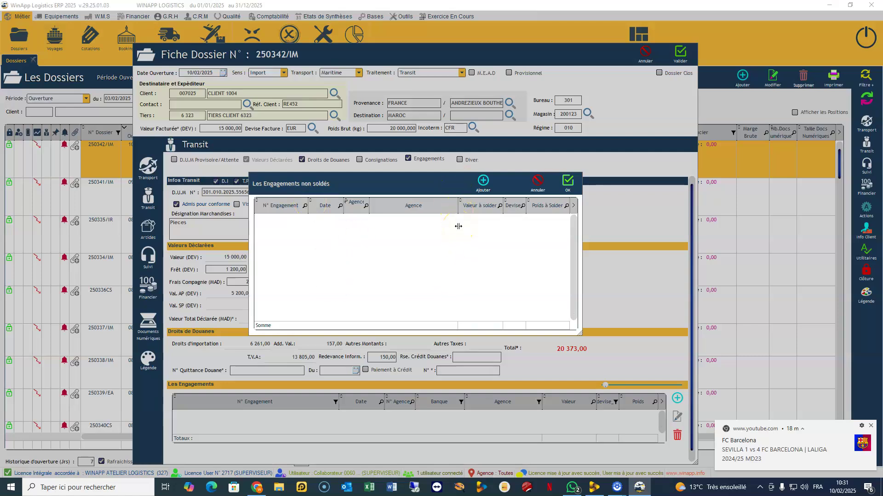
left_click(483, 182)
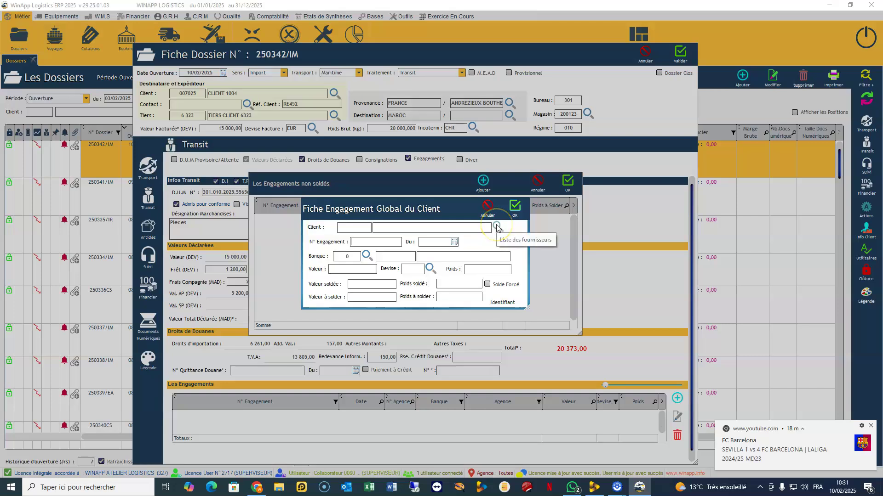
left_click(497, 228)
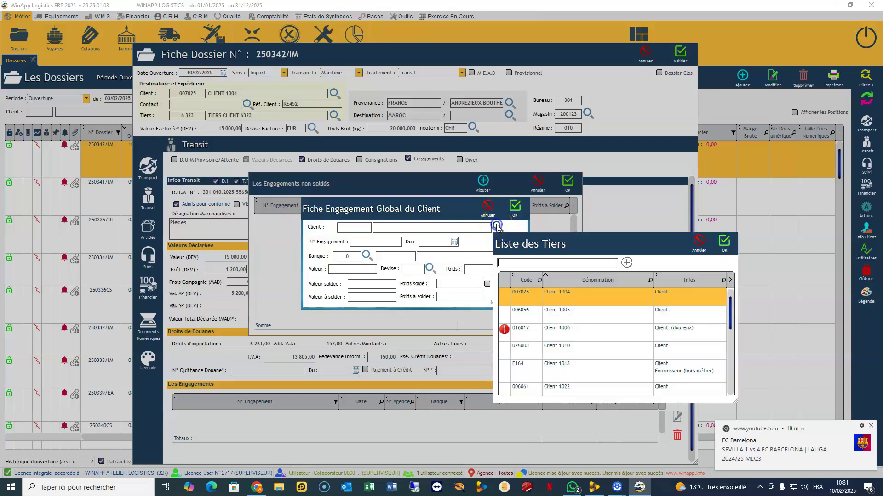
double_click(563, 300)
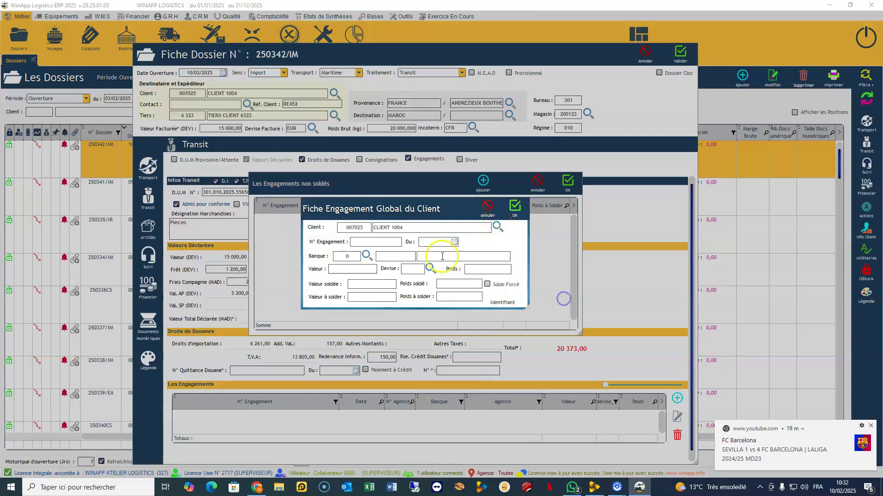
Step: Enter engagement number BG/26565 dated 01/02/2025, and check the client's bank list without picking a bank
left_click(362, 241)
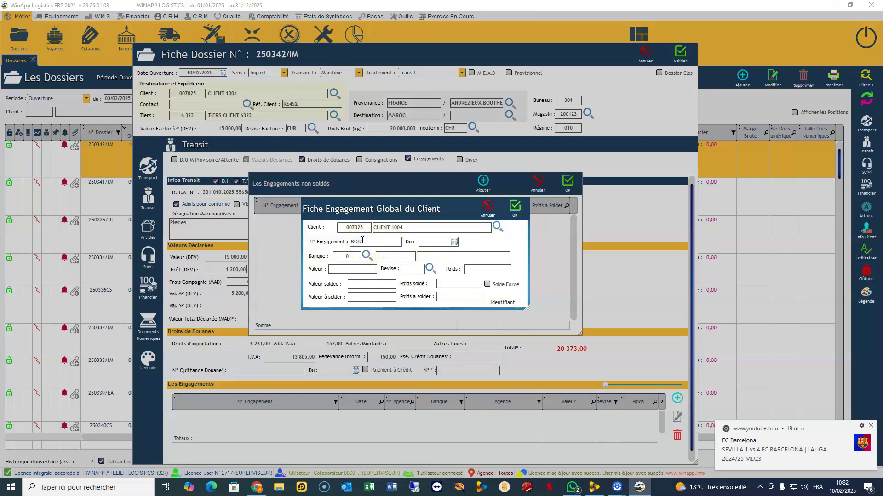
type("BG/26565")
left_click(454, 242)
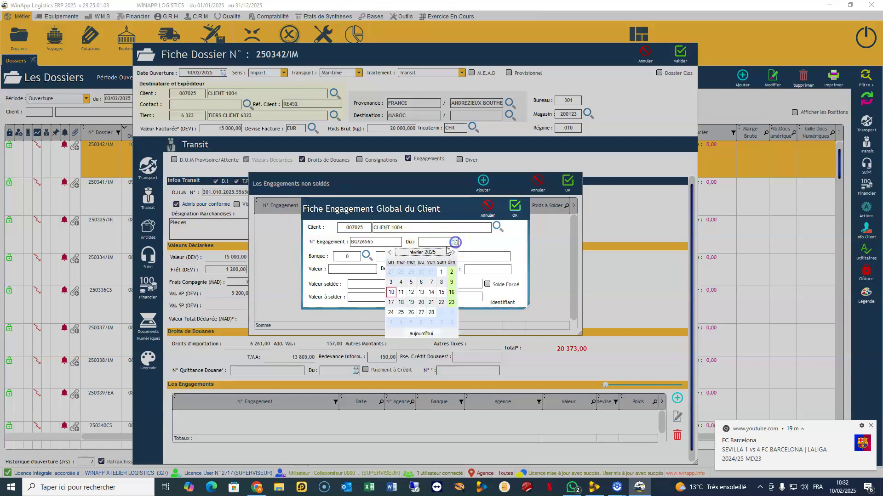
left_click(442, 273)
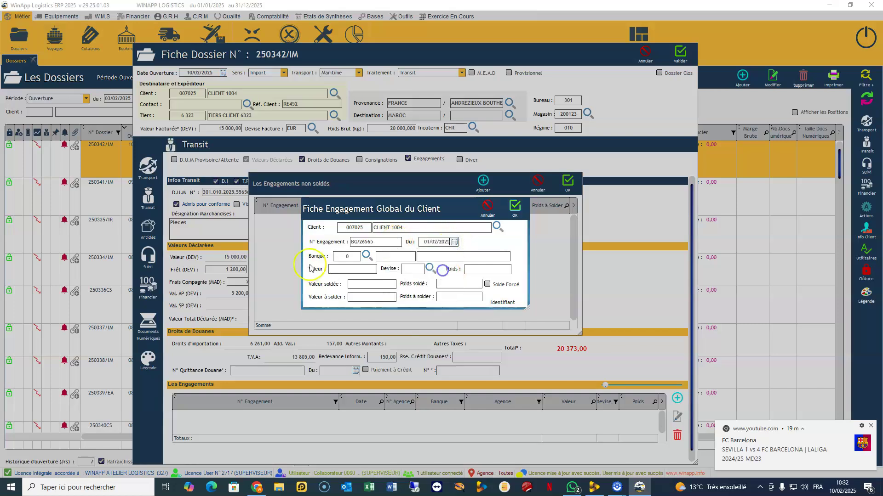
left_click(364, 258)
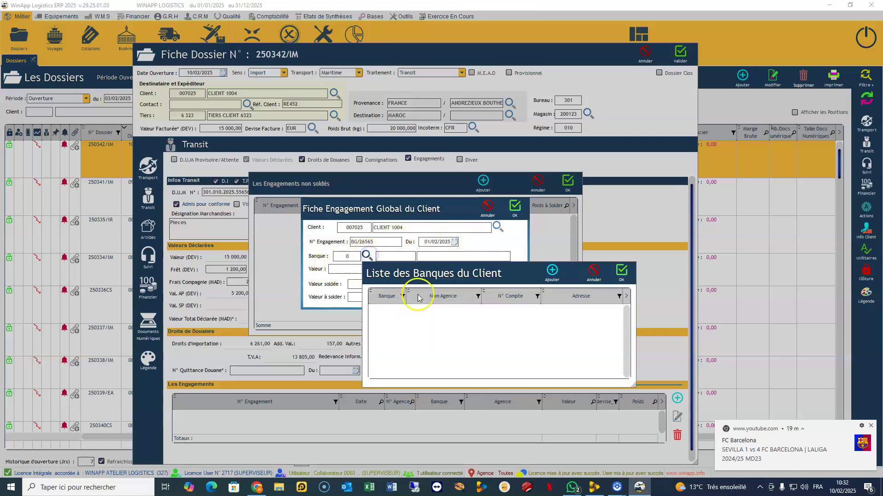
left_click(593, 273)
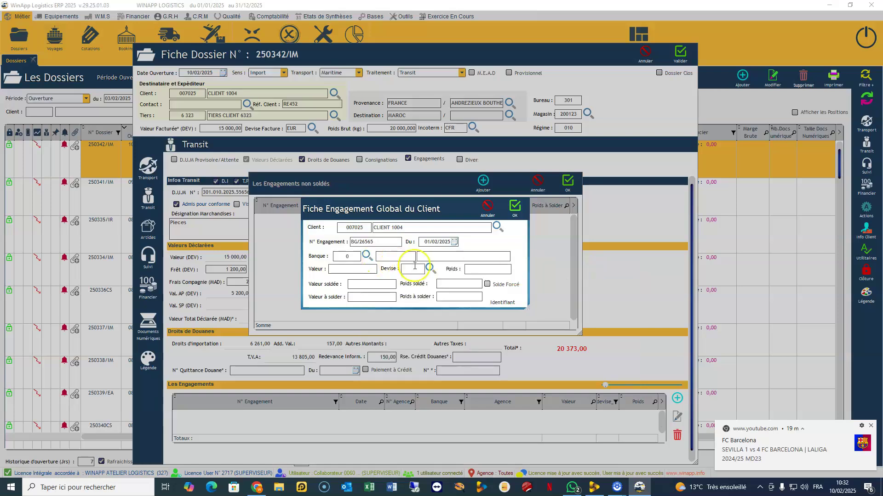
Step: Set the global engagement's value to 20000, currency to EUR and weight to 25000, and save it
left_click(339, 268)
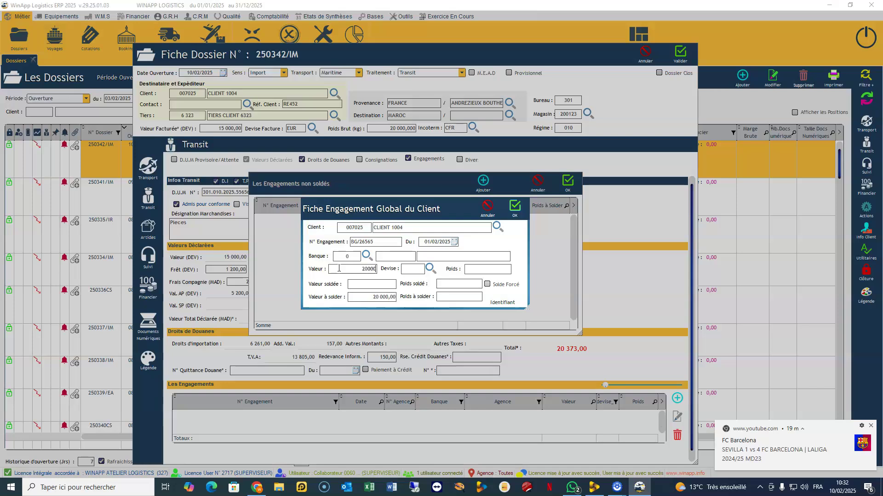
left_click(431, 269)
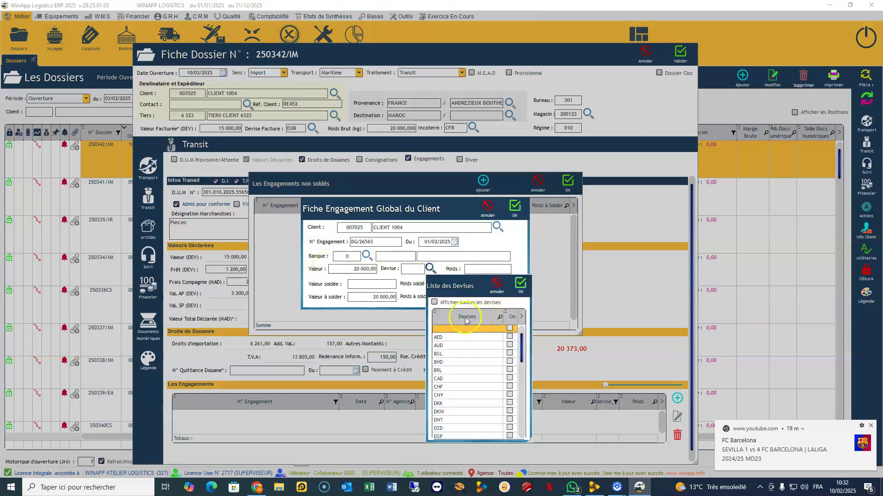
left_click(455, 303)
double_click(448, 329)
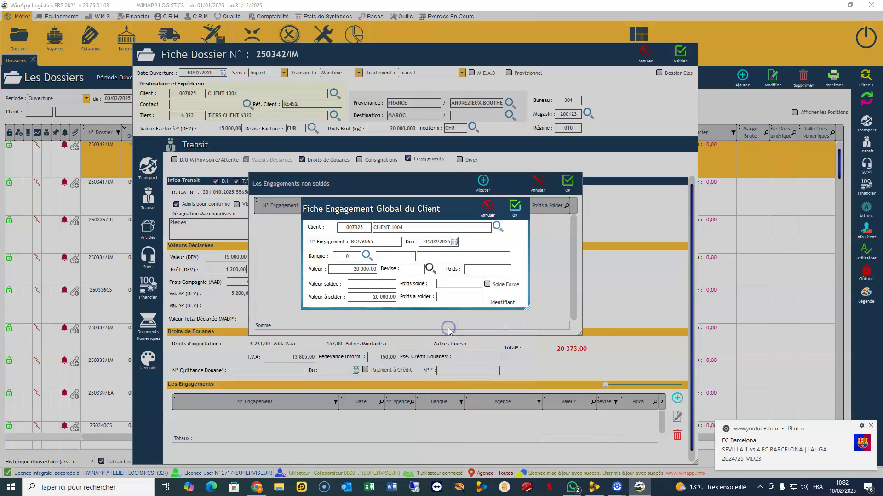
left_click(484, 269)
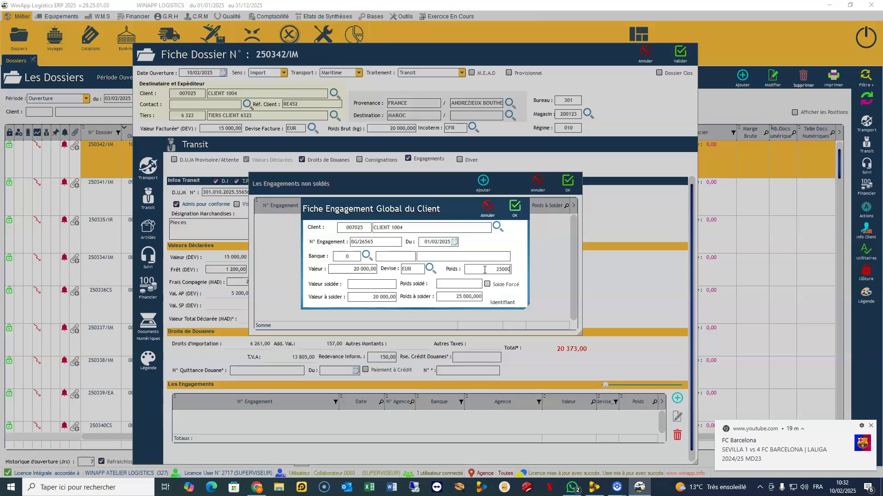
left_click(517, 208)
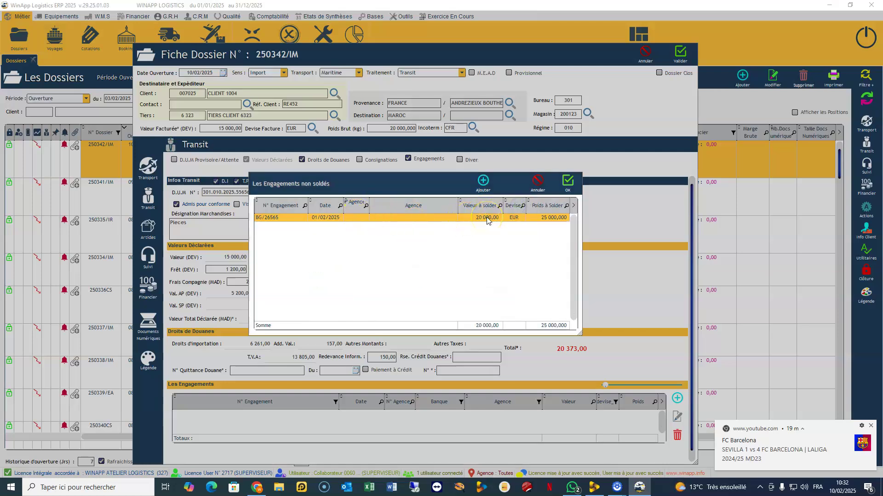
Step: Assign engagement BG/26565 to the dossier with a value of 15000 and weight of 20000, and narrow the engagement number column
double_click(388, 219)
left_click_drag(347, 273, 388, 274)
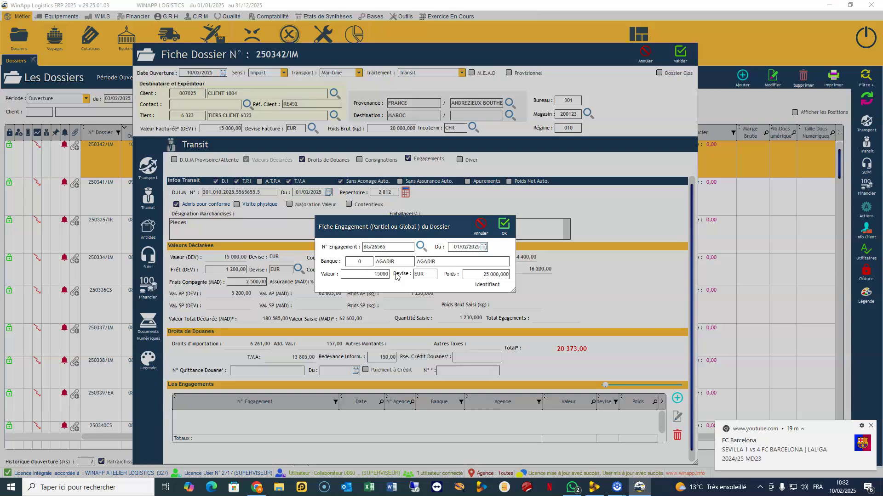
left_click_drag(481, 274, 516, 277)
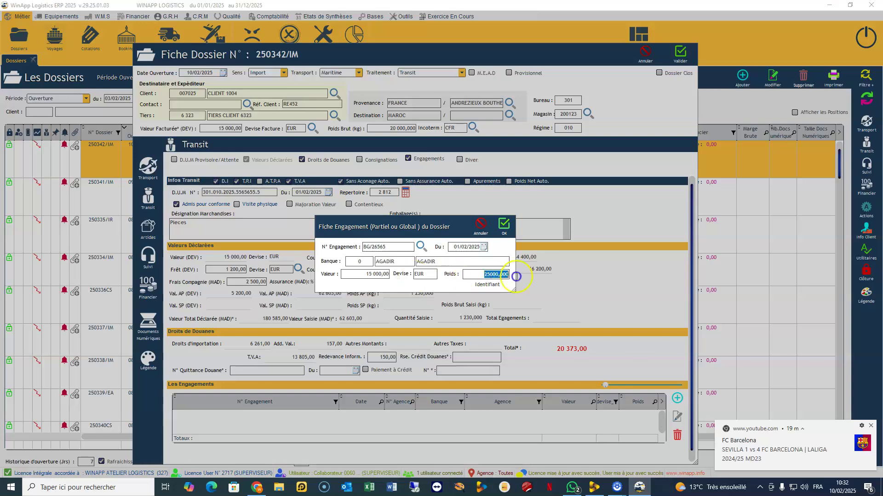
type("20 000")
left_click(504, 224)
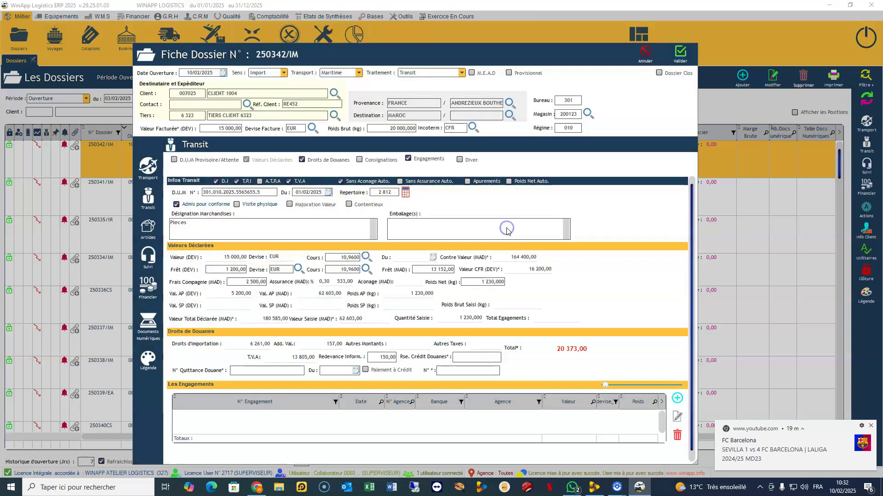
left_click(355, 419)
left_click_drag(340, 402, 272, 406)
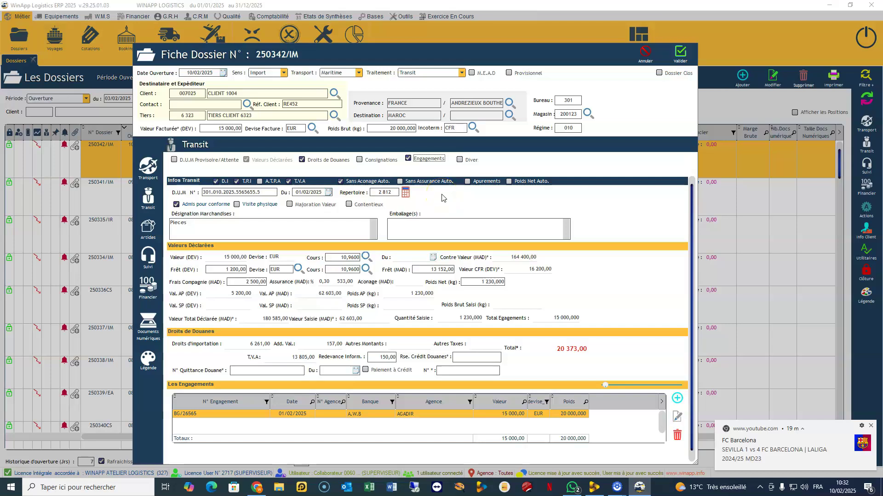
Step: Show the Consignations section in the Transit details and validate the dossier
left_click(377, 160)
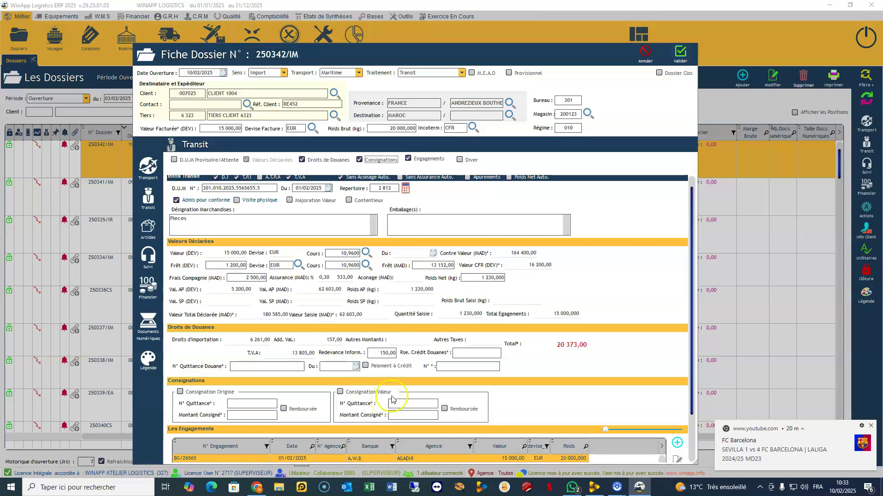
left_click(679, 52)
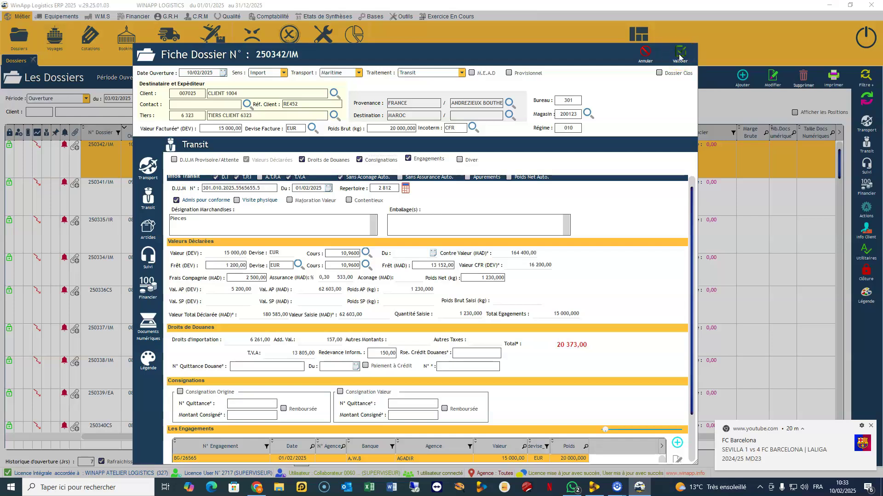